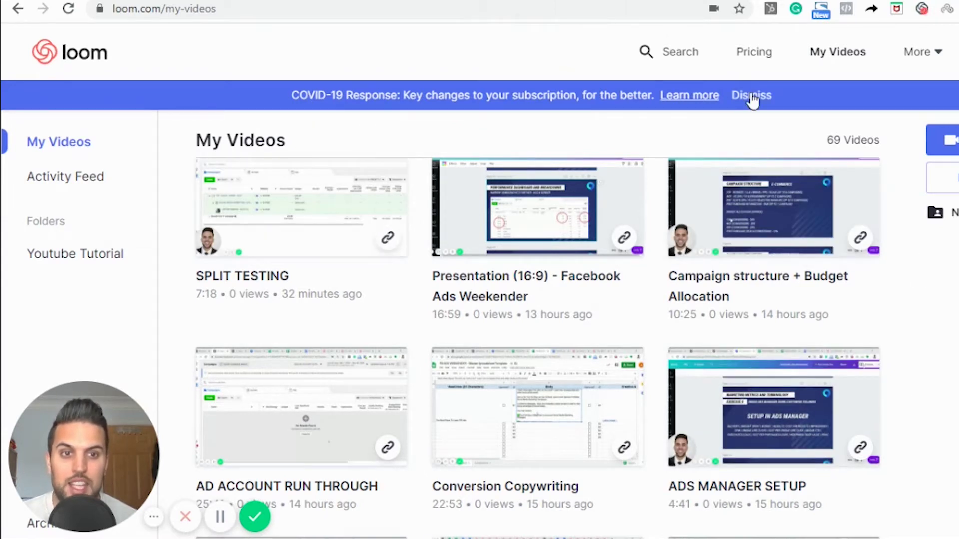
Dismiss the COVID-19 subscription announcement banner on the Loom My Videos page.
left_click(751, 96)
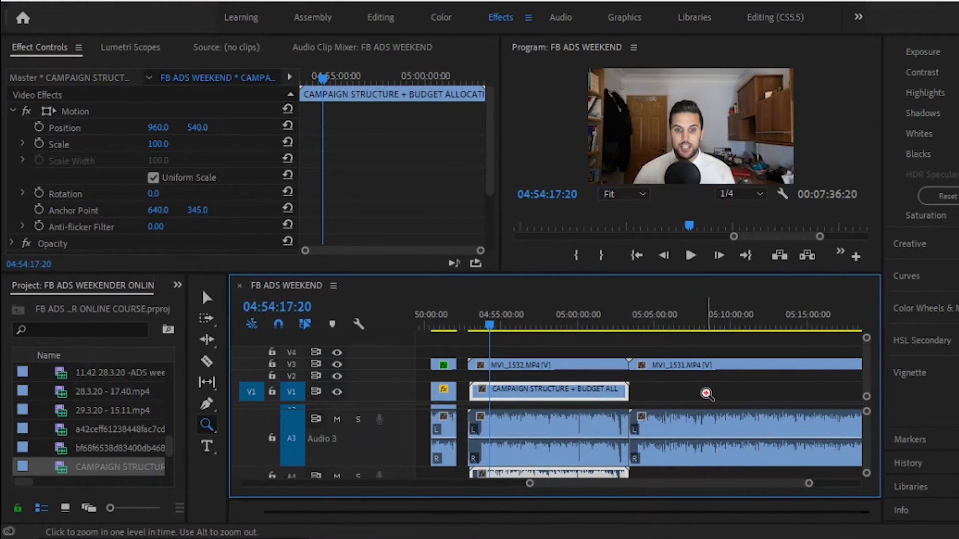
Switch to Premiere Pro and preview the Destinations & Links, Killer Creative, Custom Data, Marketing Psychology and Business Manager Settings sections of the FB ADS WEEKEND sequence.
left_click_drag(529, 484, 436, 478)
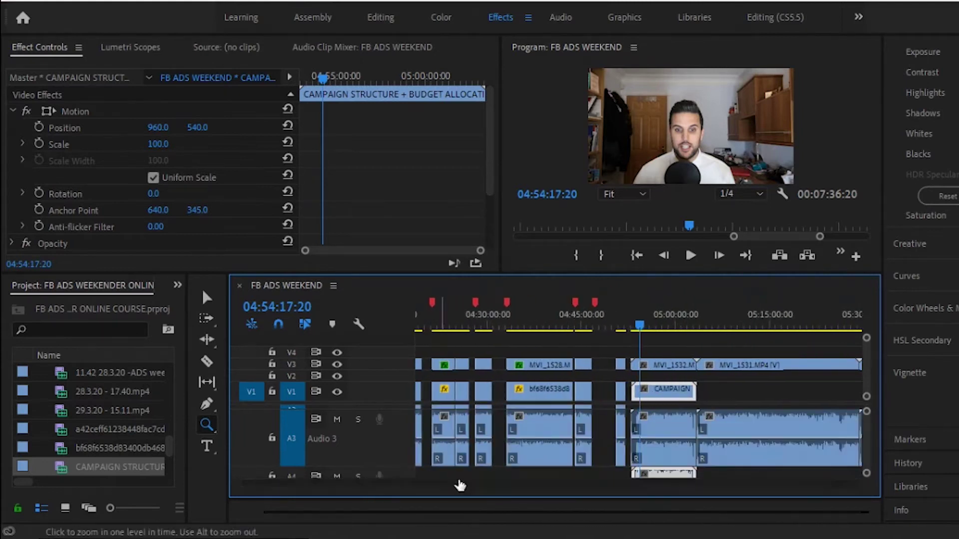
left_click_drag(531, 481, 567, 482)
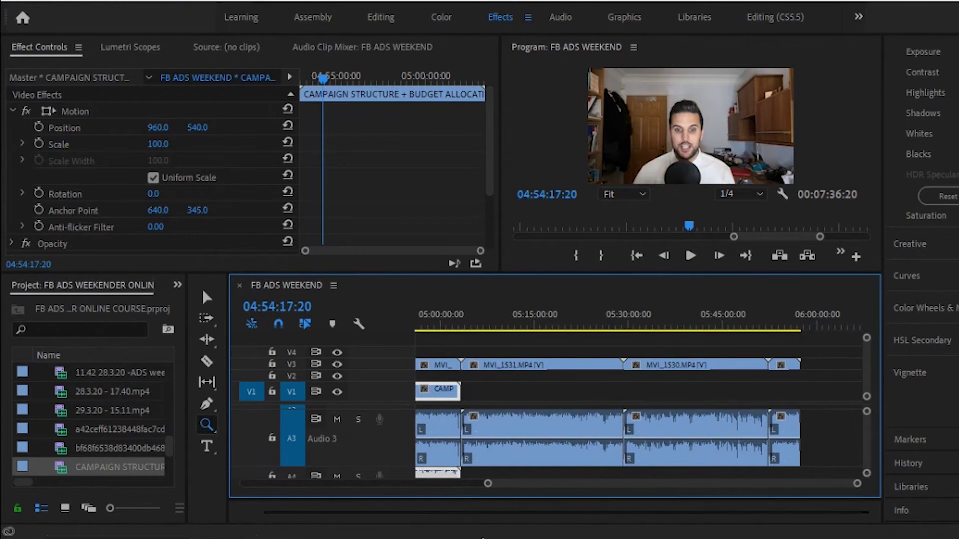
left_click_drag(489, 487, 316, 480)
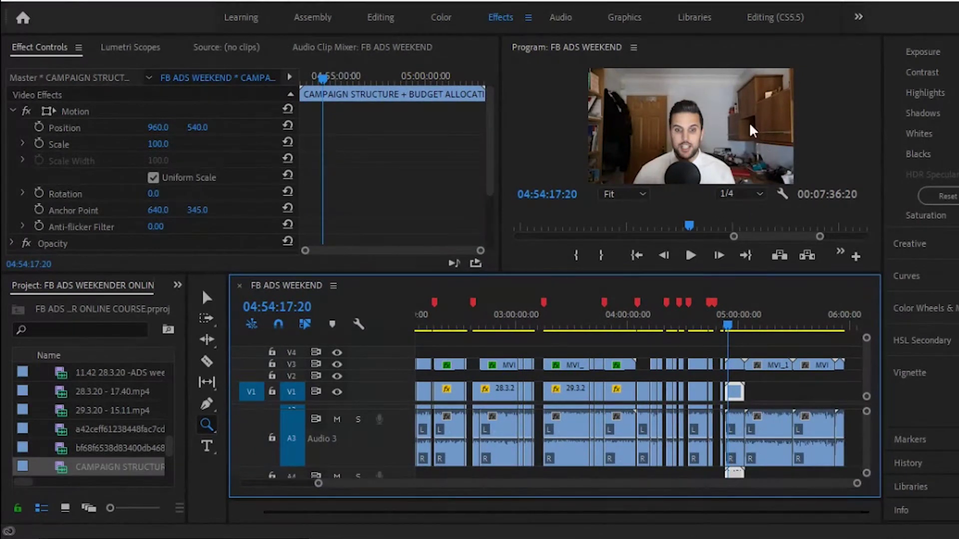
left_click(699, 314)
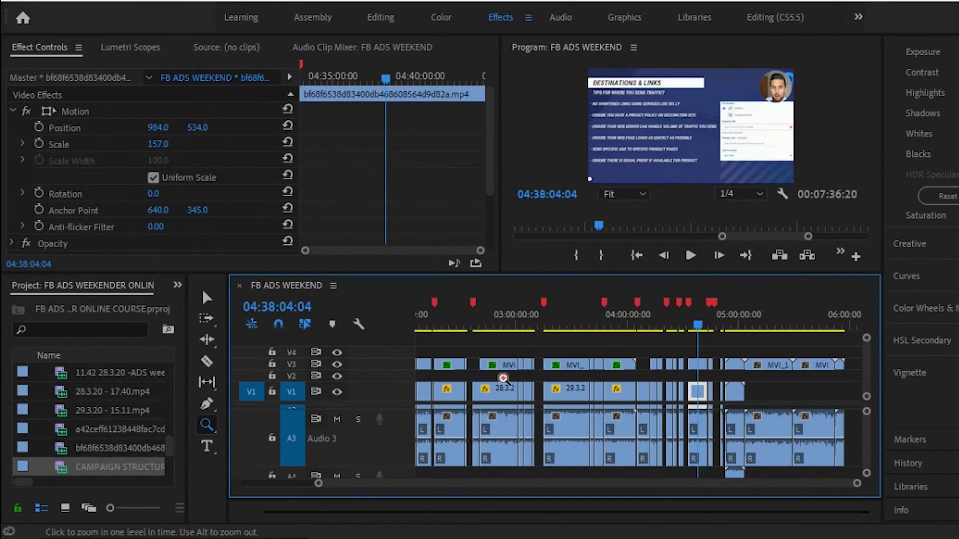
left_click(569, 313)
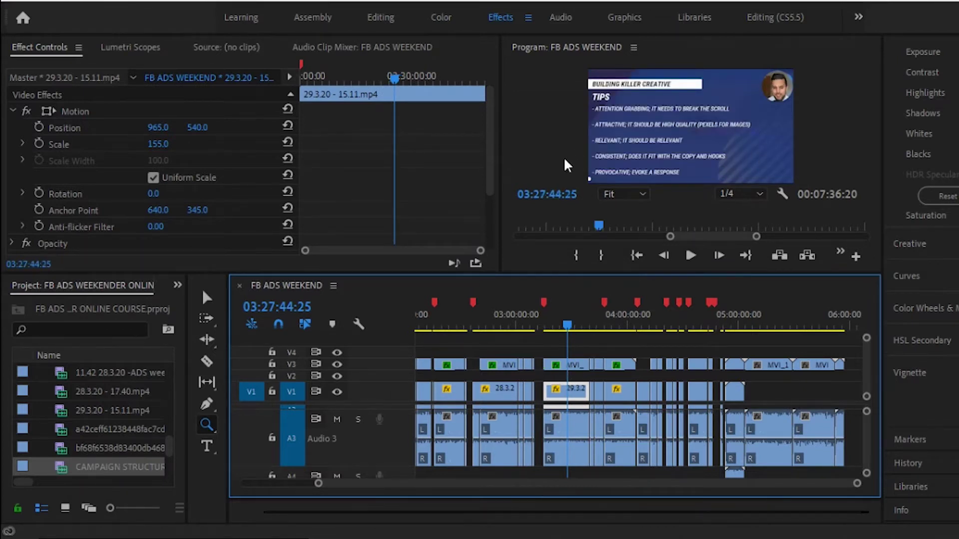
left_click(499, 322)
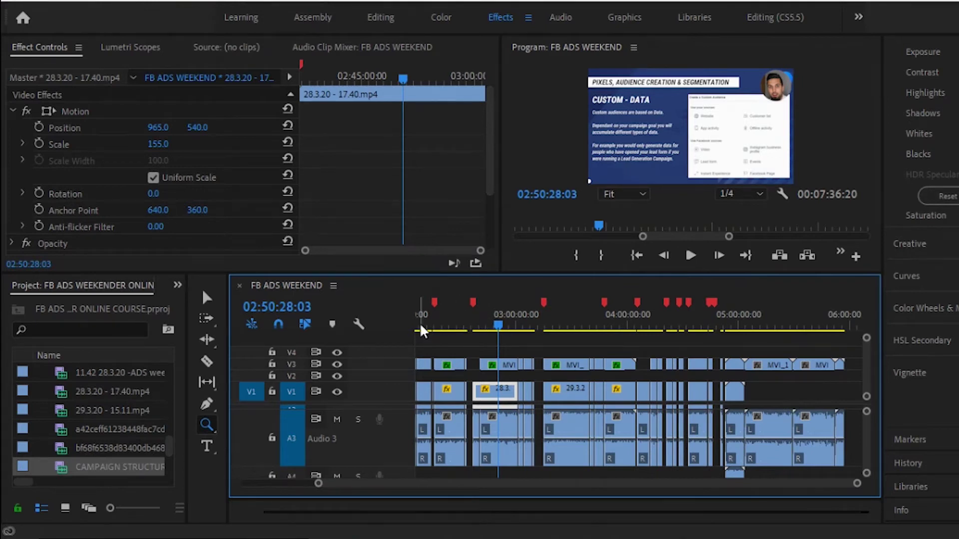
left_click(450, 324)
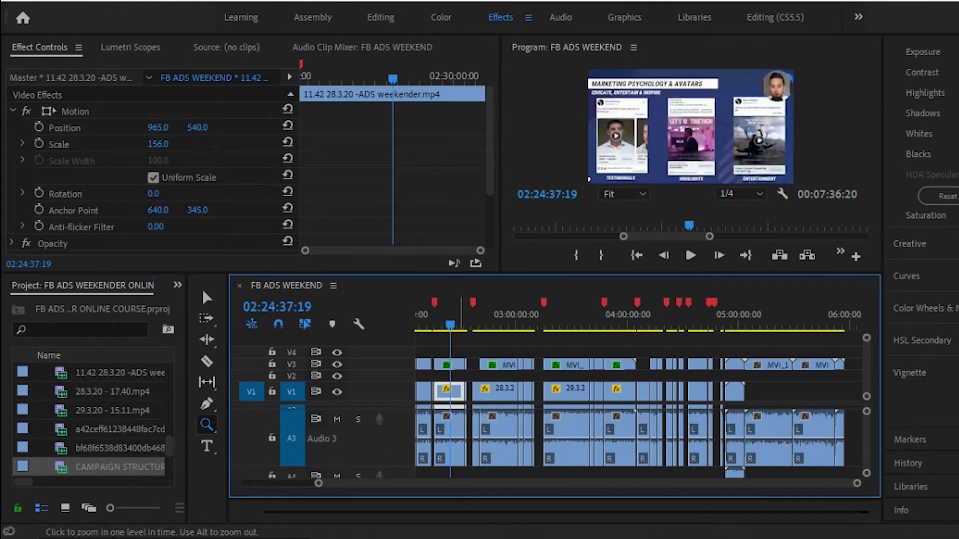
left_click_drag(318, 486, 237, 487)
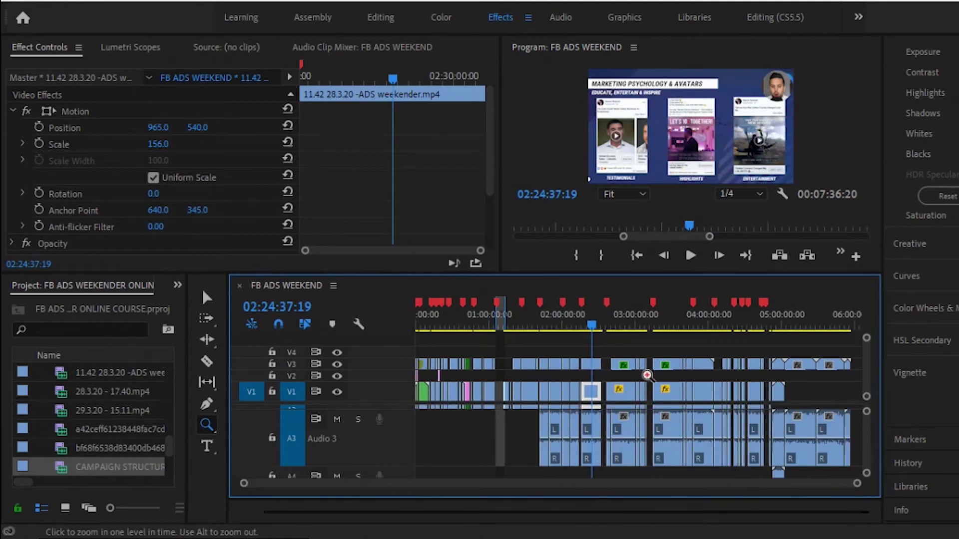
left_click(455, 324)
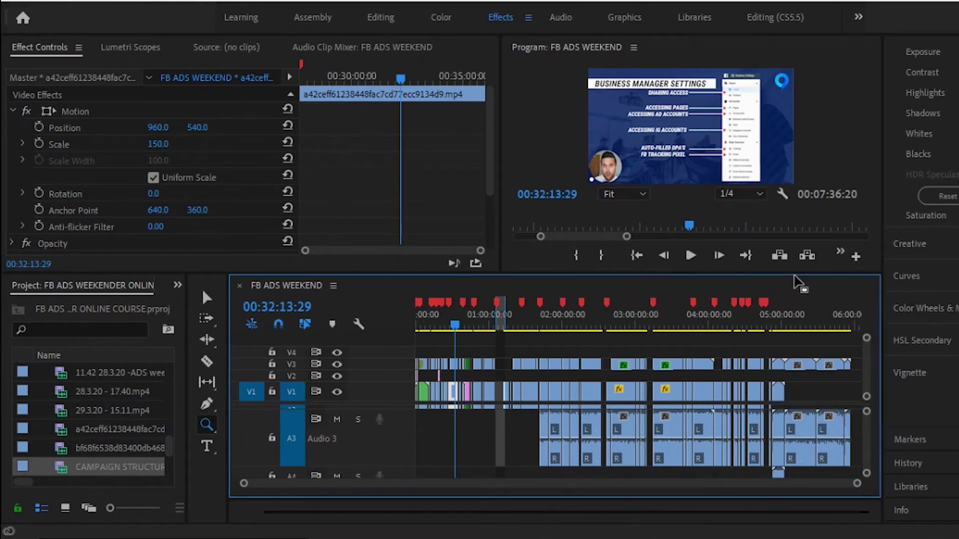
Enlarge the timeline area to show more tracks and mute the Audio 3 track.
left_click_drag(797, 274, 796, 193)
key("v")
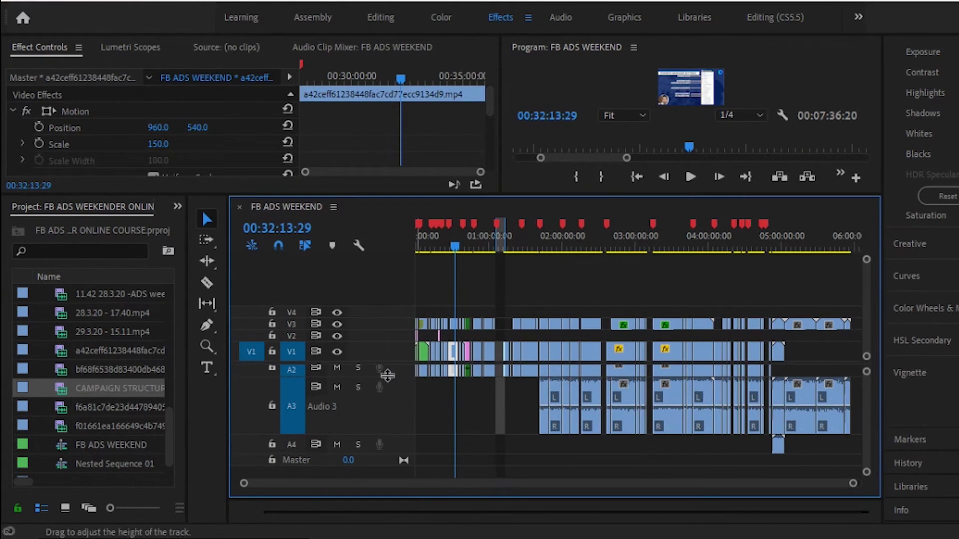
left_click(337, 389)
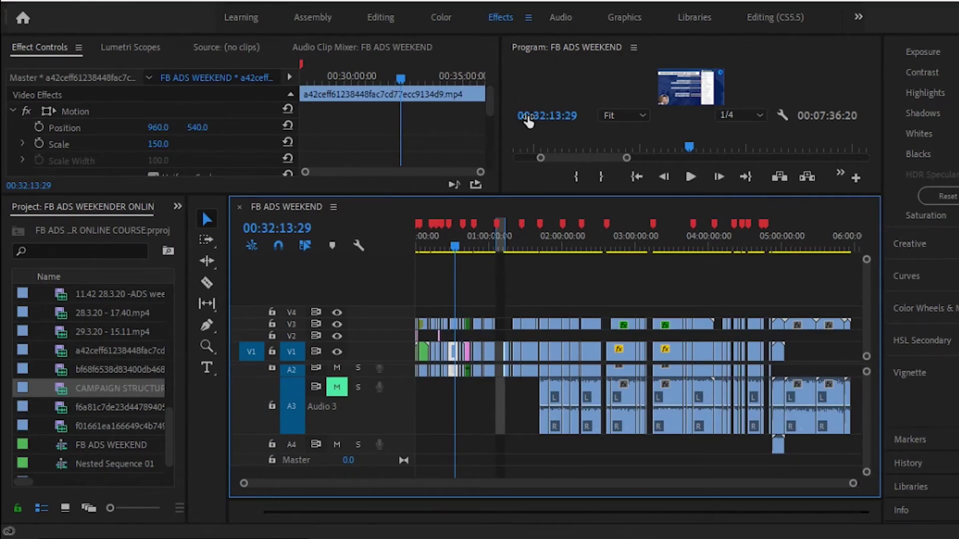
Inspect the clips between about 00:37:00 and 00:43:00 and briefly play the budgeting camps.png slide section.
key("z")
left_click_drag(506, 292, 433, 414)
left_click_drag(706, 290, 498, 427)
left_click(572, 248)
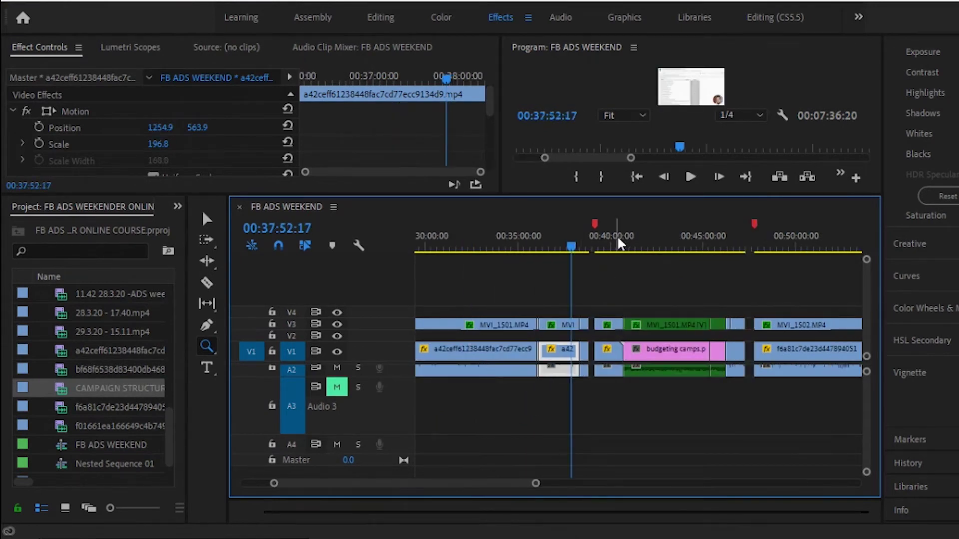
left_click_drag(602, 248, 602, 247)
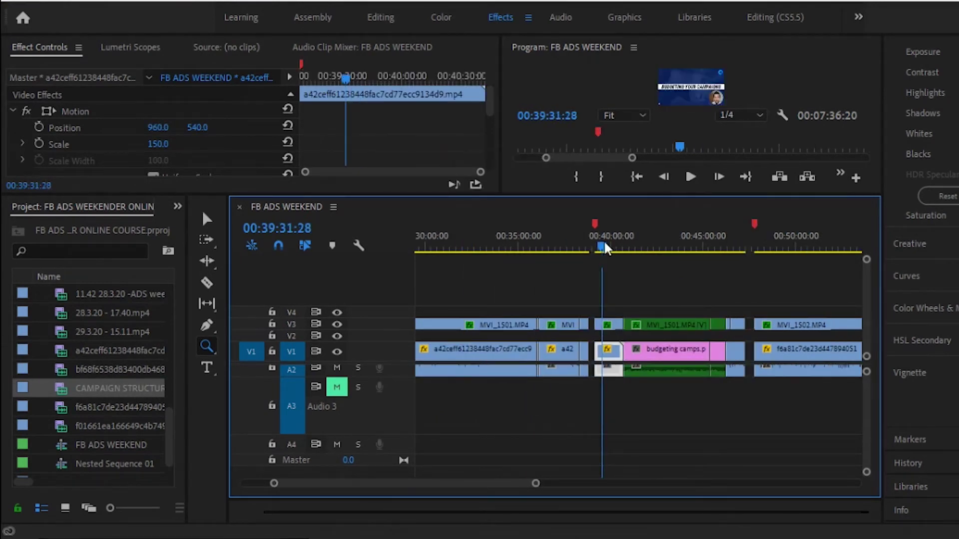
left_click_drag(604, 248, 667, 250)
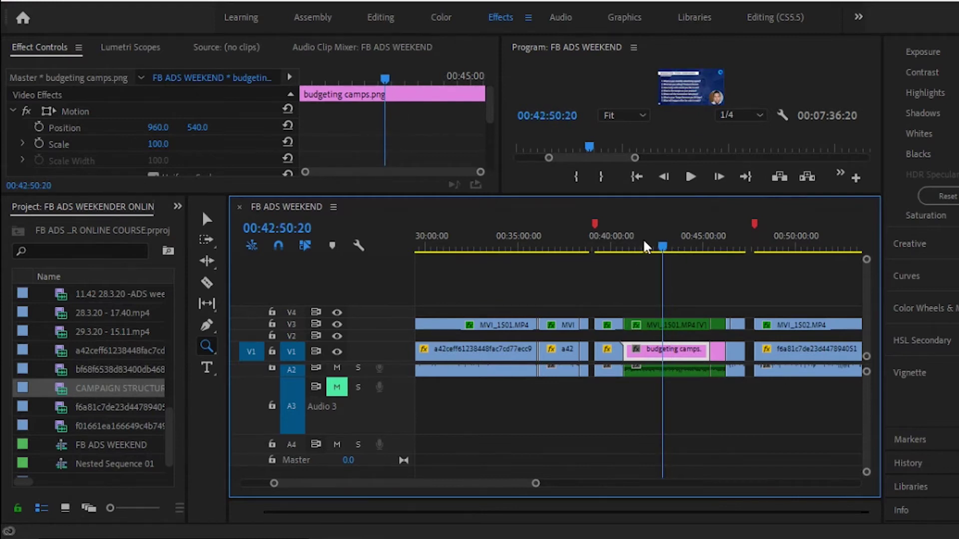
key("space")
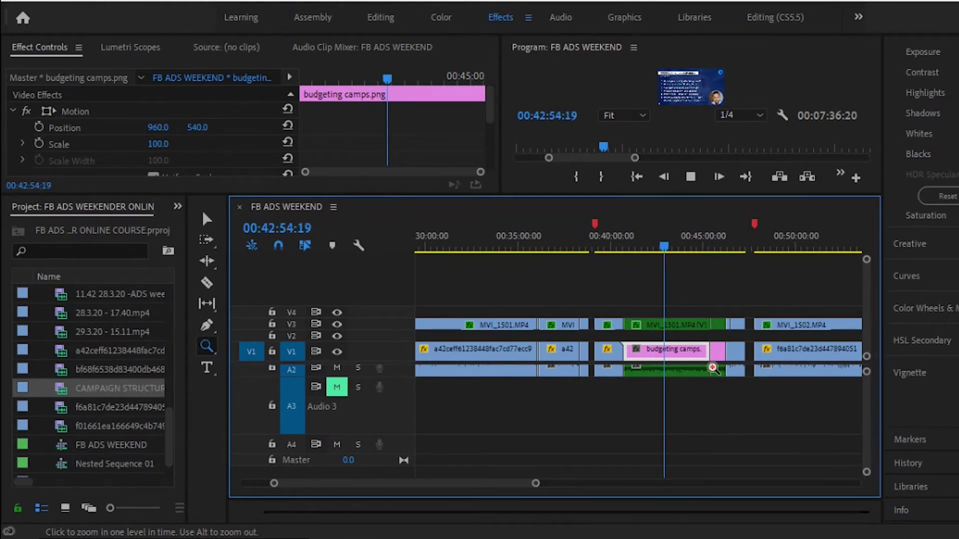
key("space")
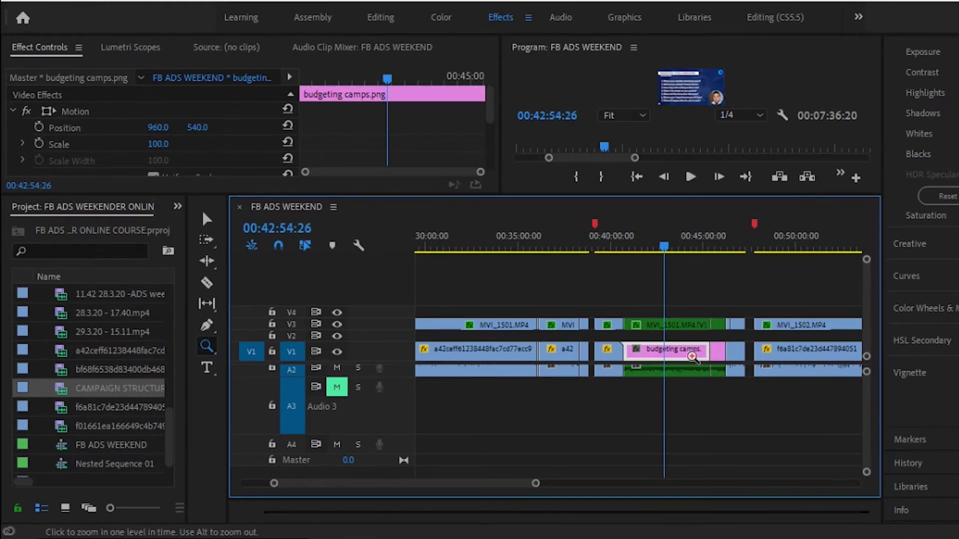
Extend the marked in/out range back to the start of the sequence and enlarge the program preview.
left_click_drag(534, 484, 829, 487)
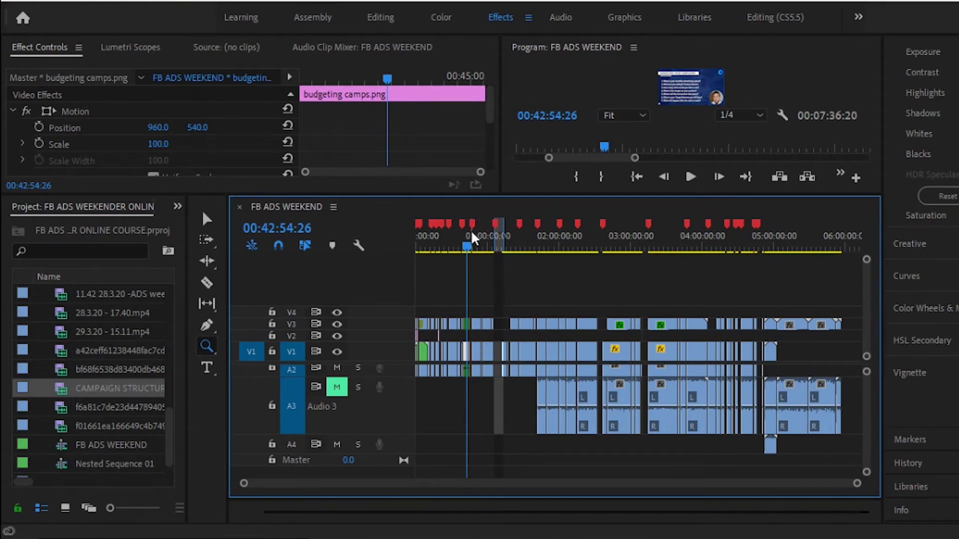
left_click_drag(494, 238, 415, 242)
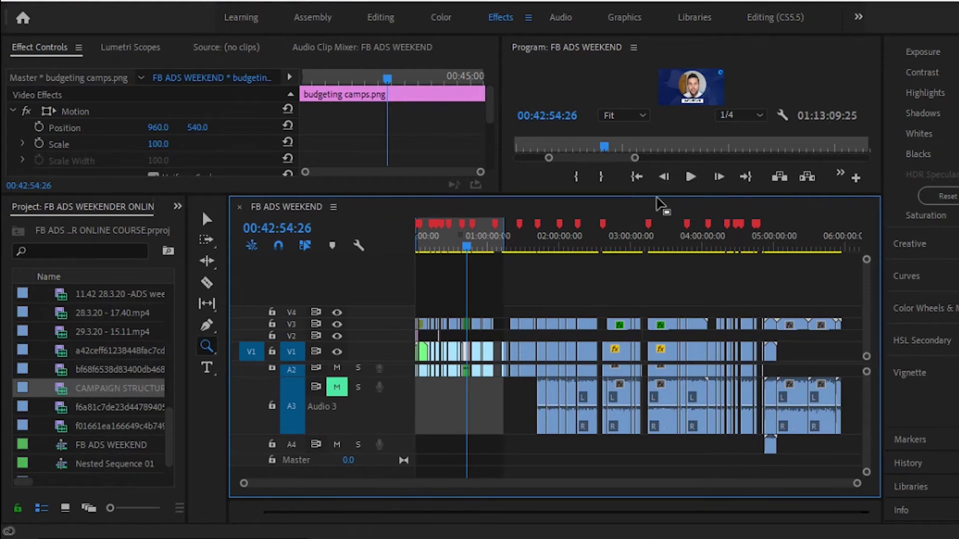
left_click_drag(659, 196, 645, 318)
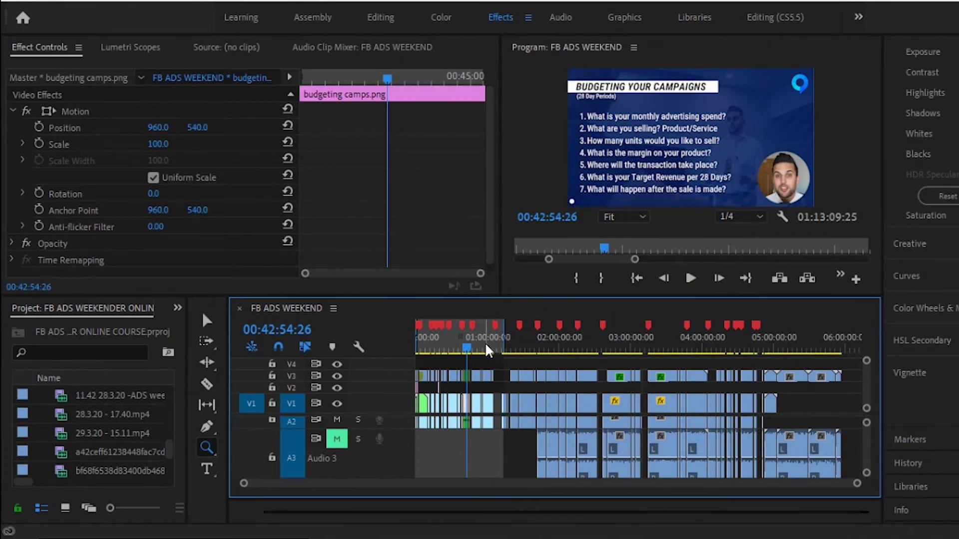
Examine the Audio 3 waveform of the MVI_1510.MP4 section closely around 01:44:00.
key("v")
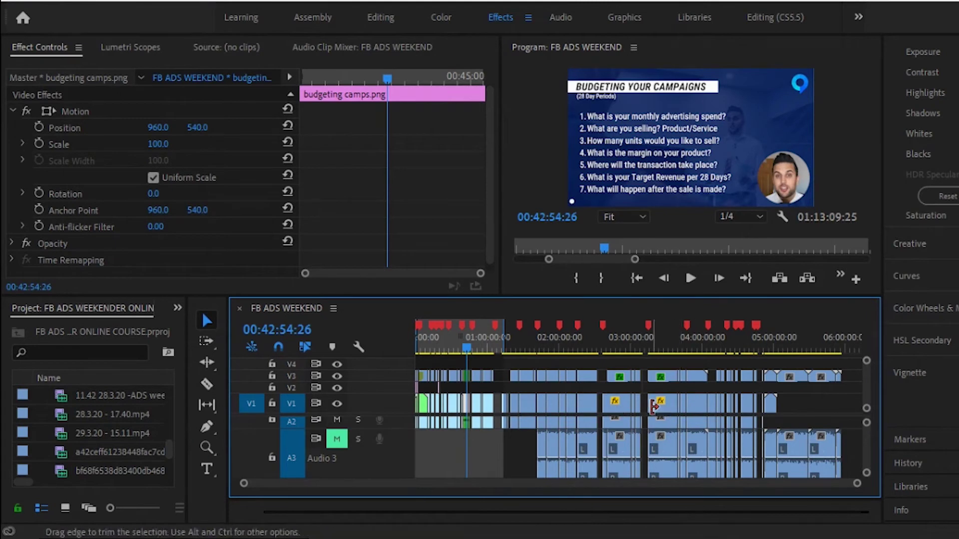
key("z")
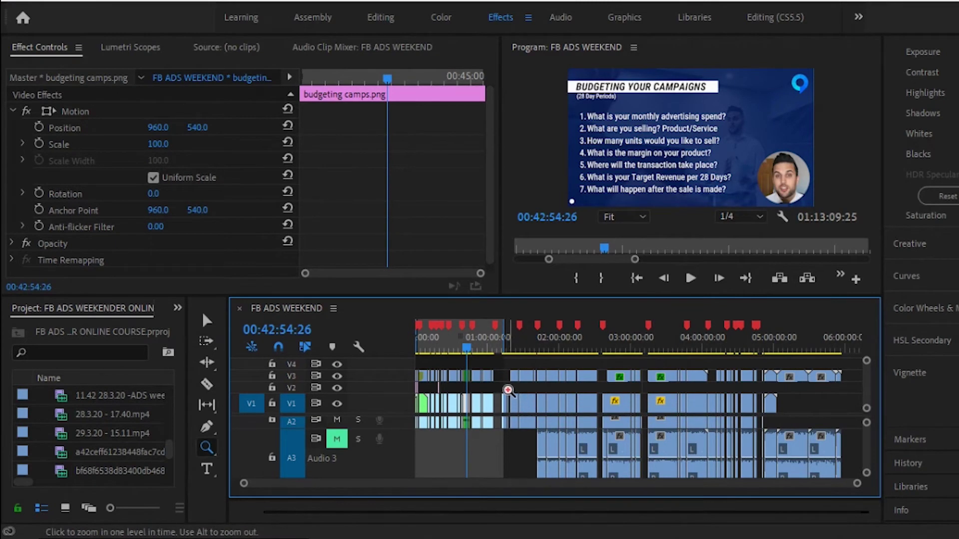
left_click_drag(535, 405, 554, 440)
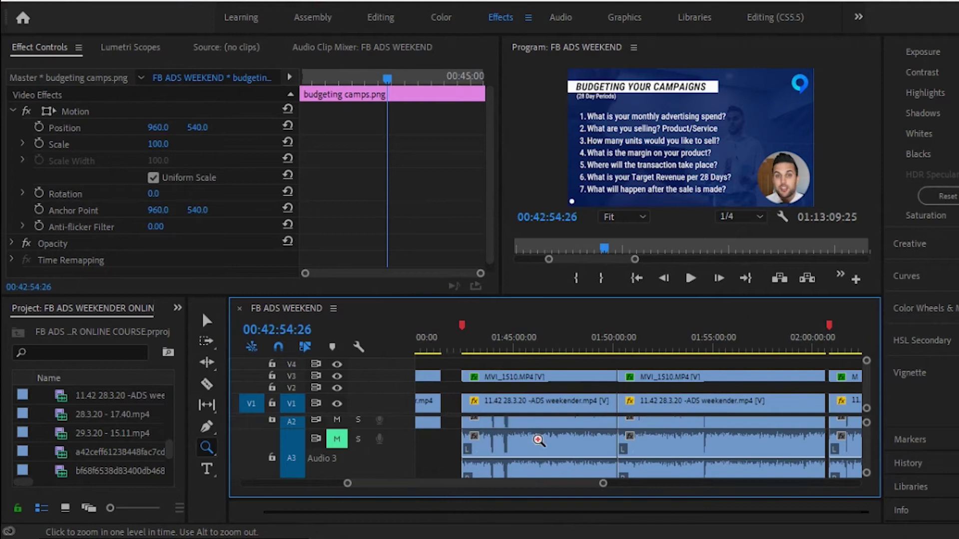
left_click(557, 456)
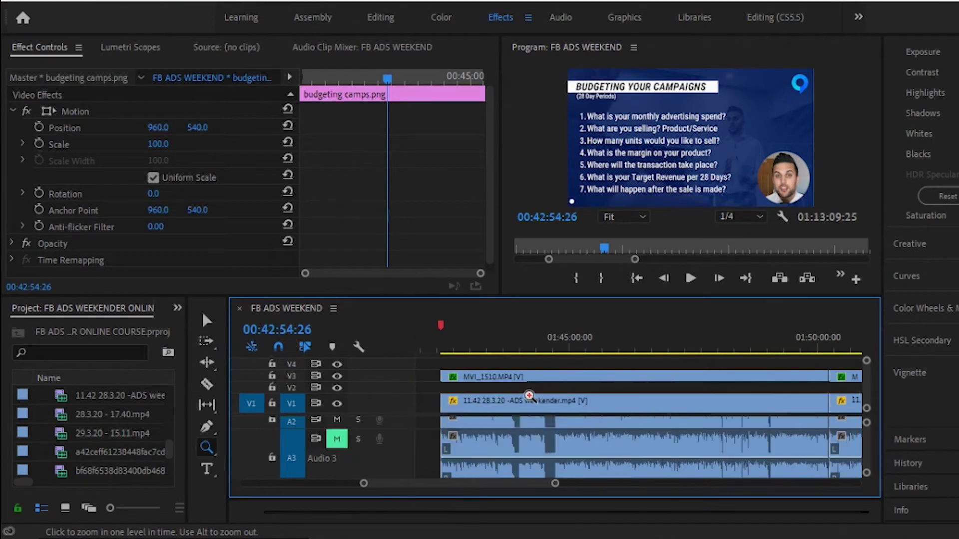
key("v")
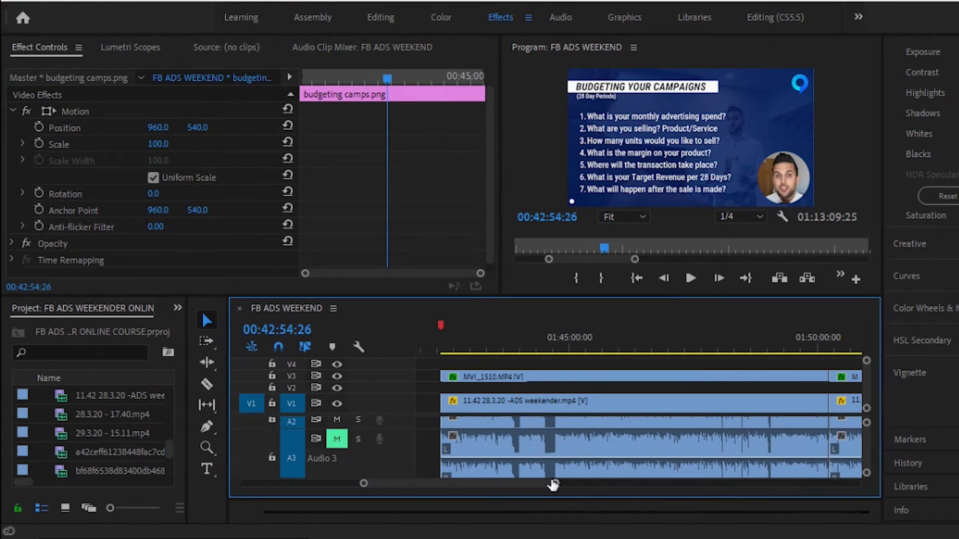
key("z")
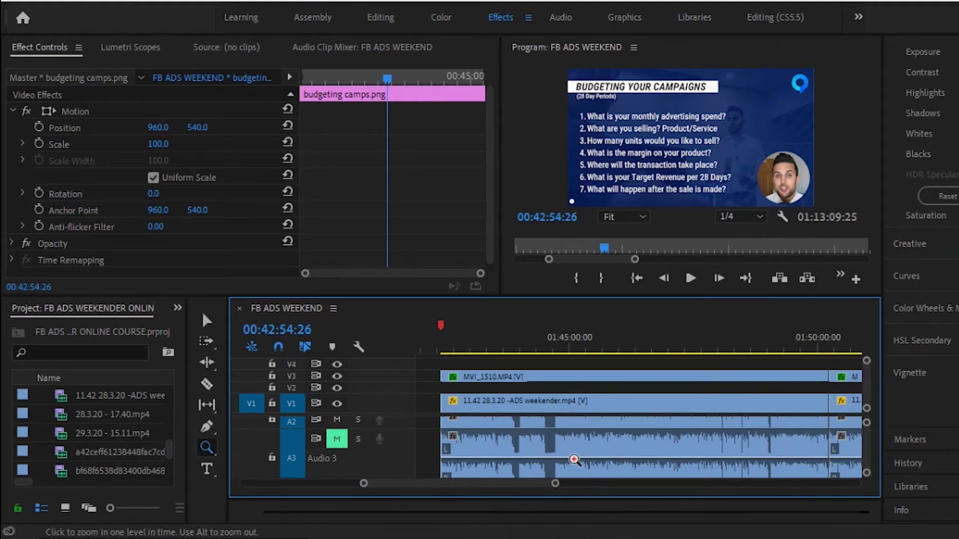
left_click(533, 438)
key("v")
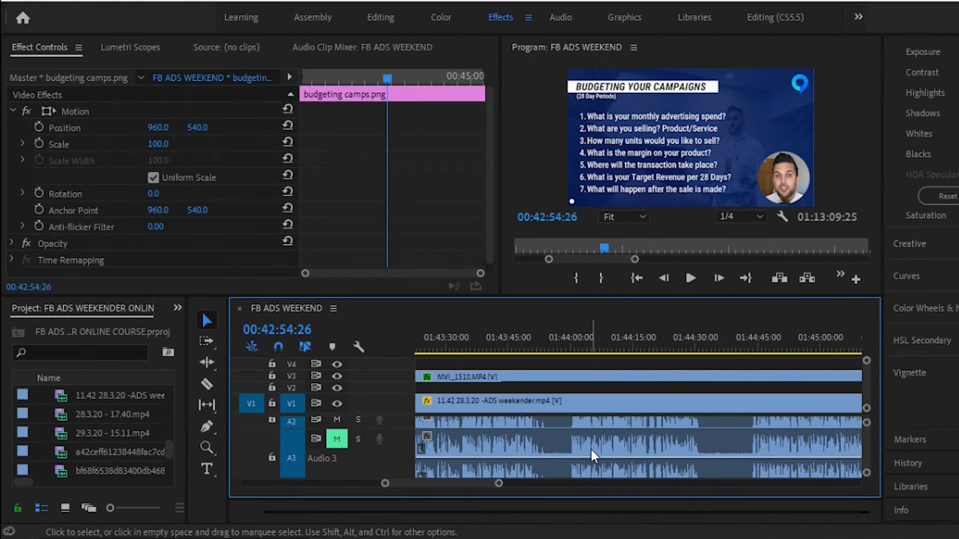
key("z")
left_click(580, 439)
left_click(630, 435)
left_click(679, 452)
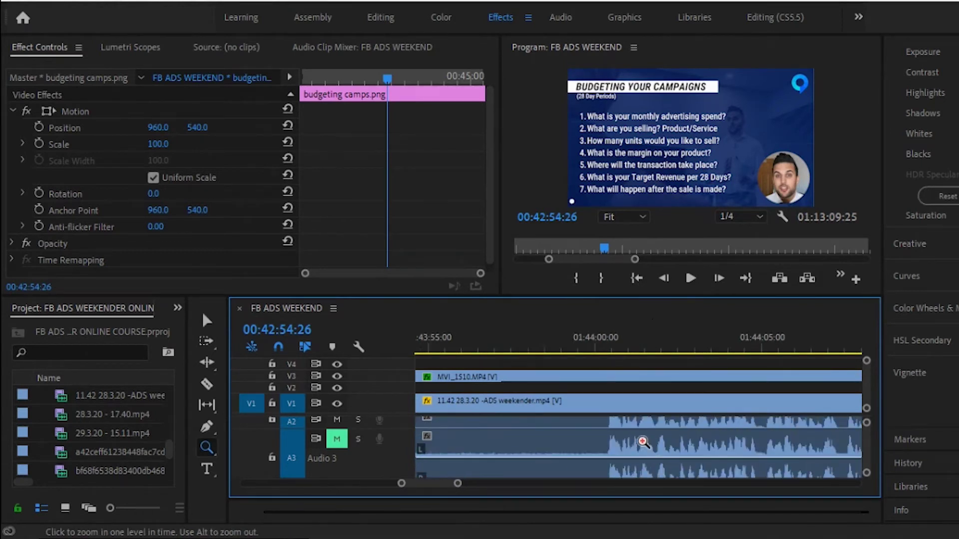
Place the playhead at about 04:57:00 in the CAMPAIGN STRUCTURE clip and select the MVI_1528.MP4 clip on V3.
left_click_drag(457, 486, 675, 485)
scroll(620, 482, "down", 6)
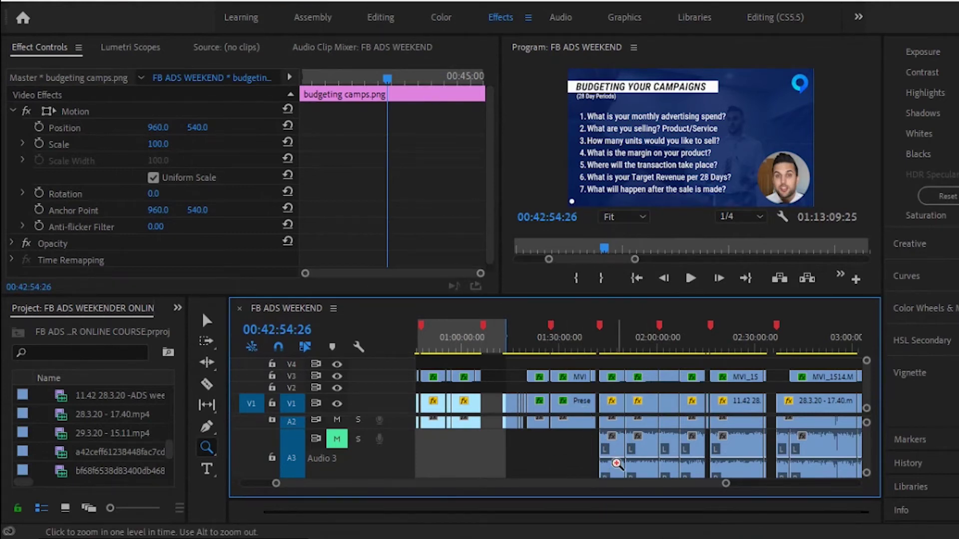
key("c")
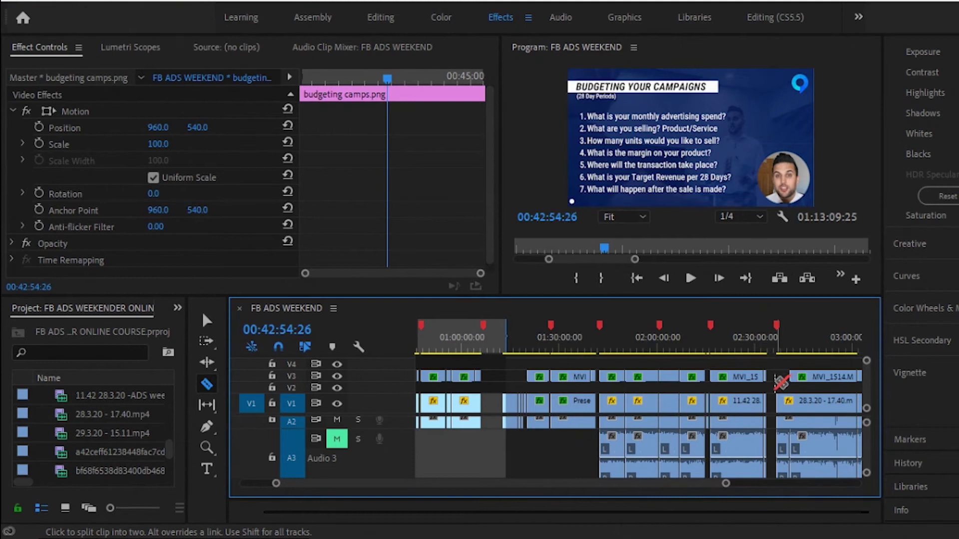
key("z")
left_click_drag(726, 484, 857, 484)
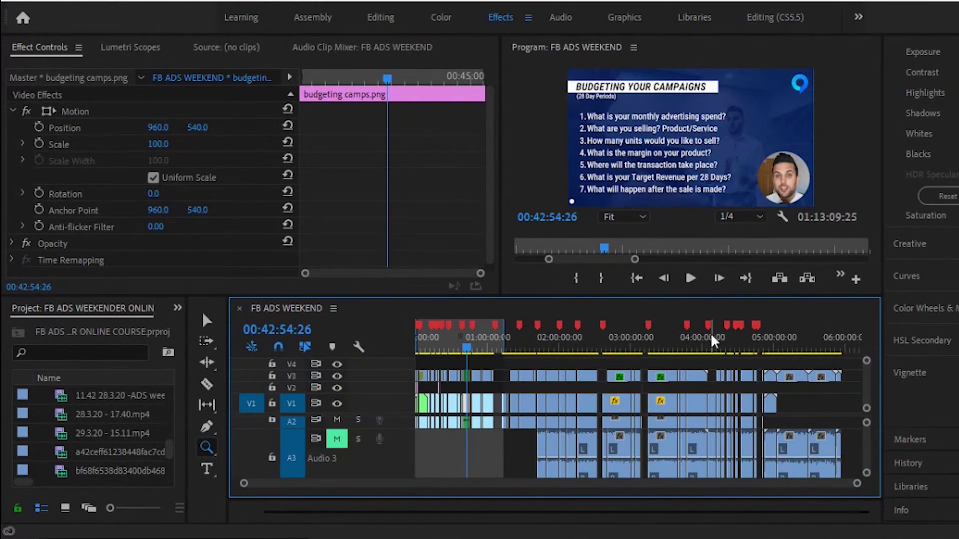
left_click_drag(852, 360, 751, 431)
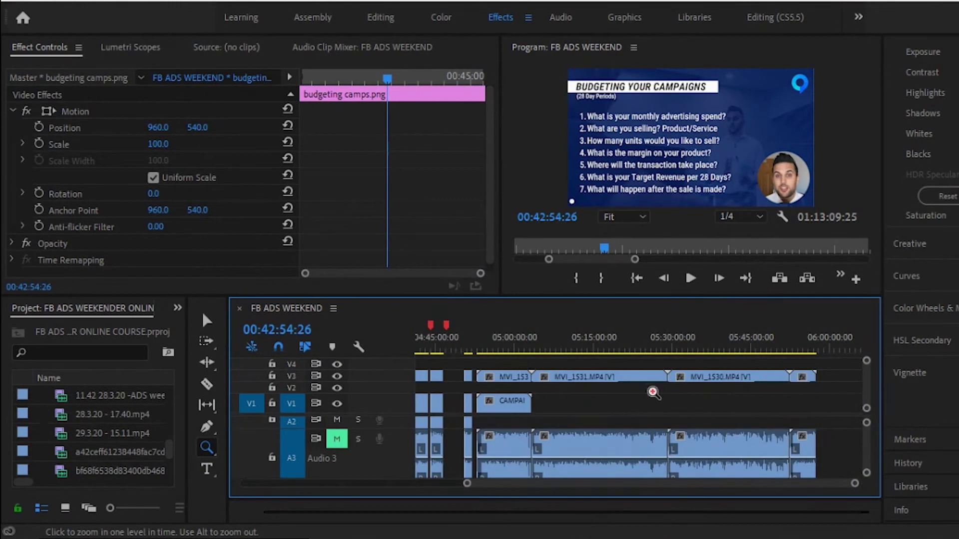
left_click_drag(465, 484, 443, 486)
left_click(554, 337)
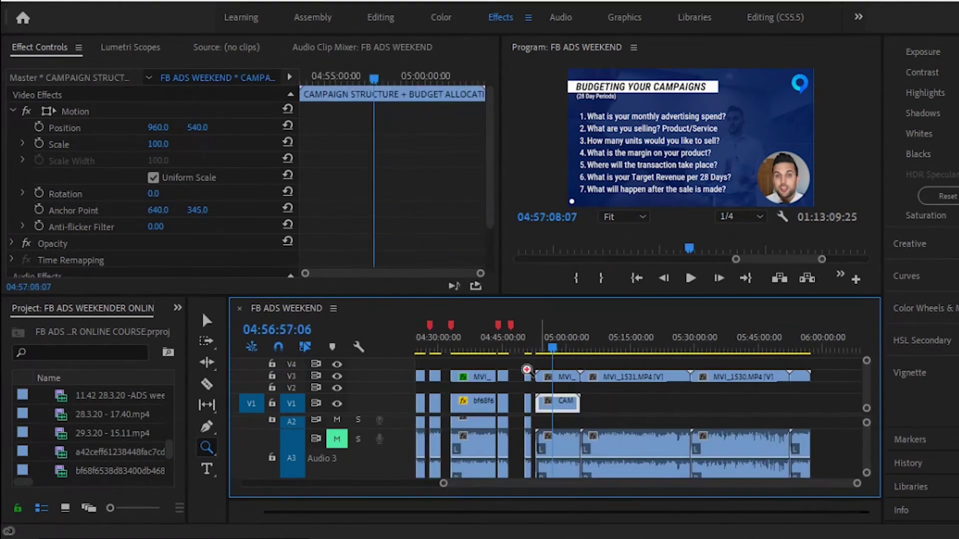
key("v")
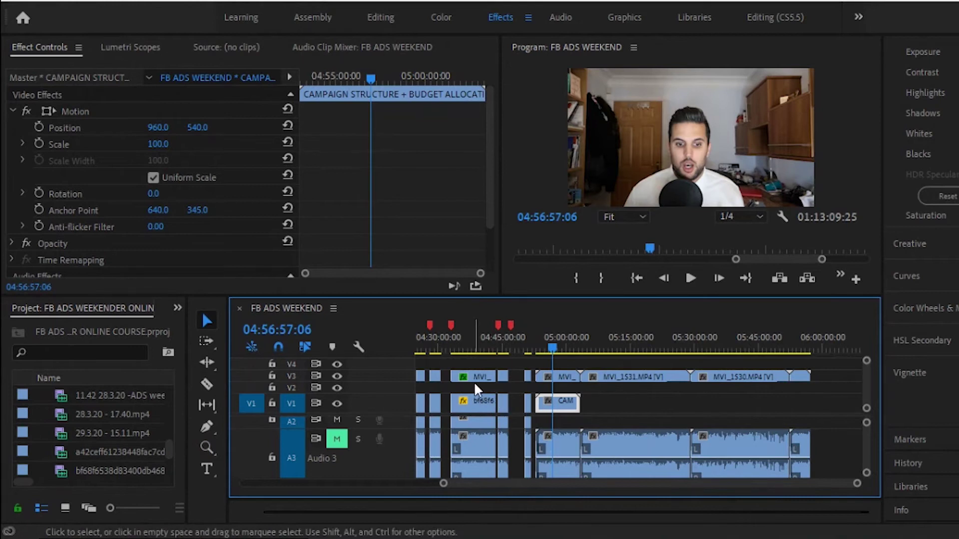
left_click(476, 377)
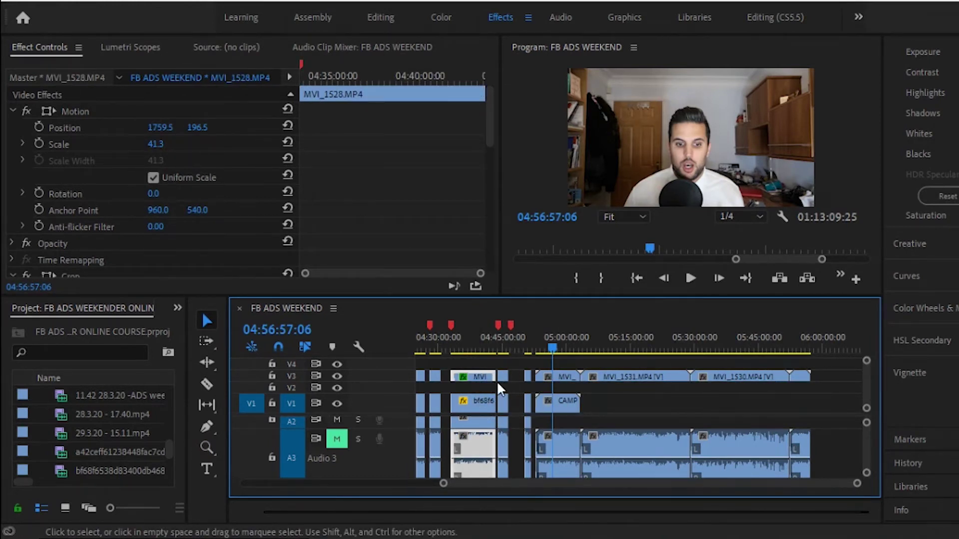
Copy the masked Crop effect from MVI_1528.MP4 and paste it onto the MVI_1532.MP4 clip on V3.
scroll(113, 165, "down", 1)
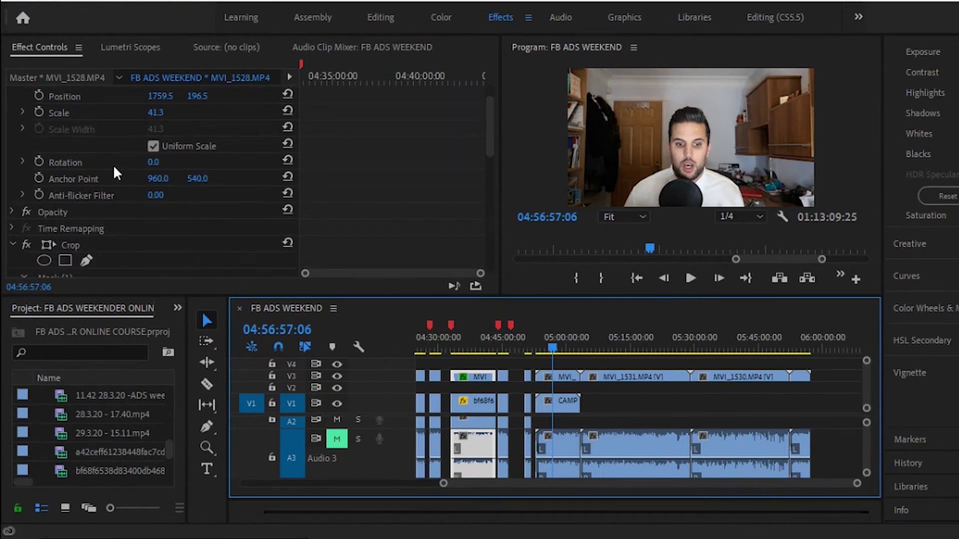
left_click(69, 243)
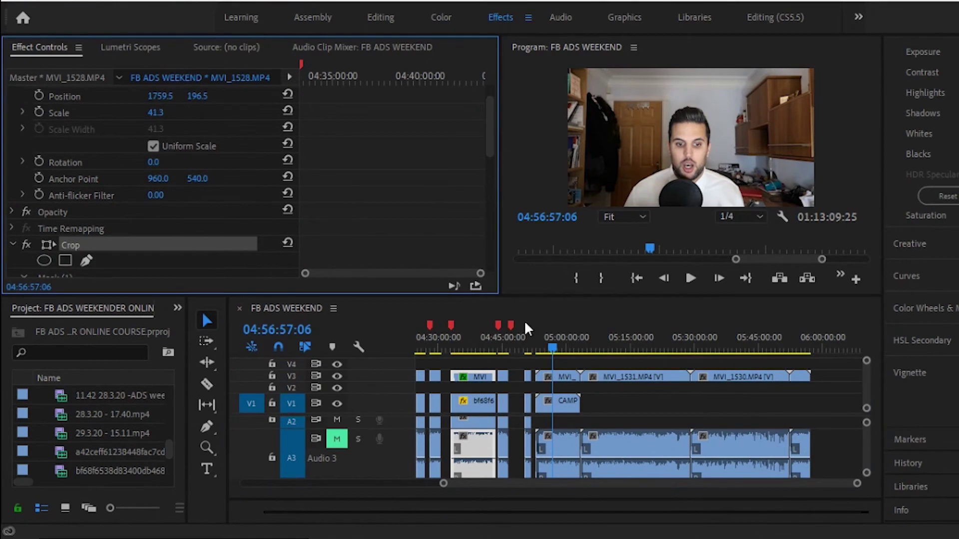
left_click(564, 375)
key("ctrl+v")
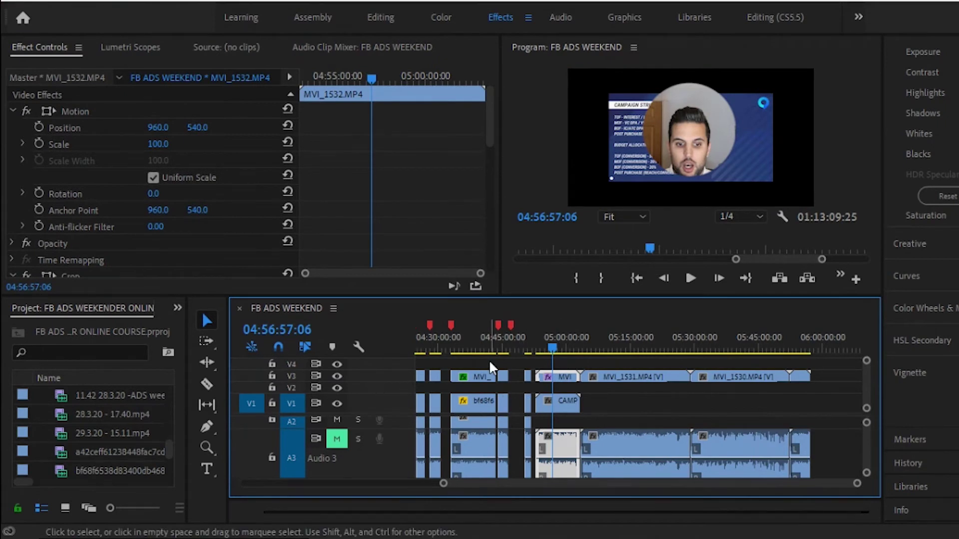
Briefly play the MVI_1532.MP4 section from about 04:56:57 to check the circular crop around the presenter.
key("space")
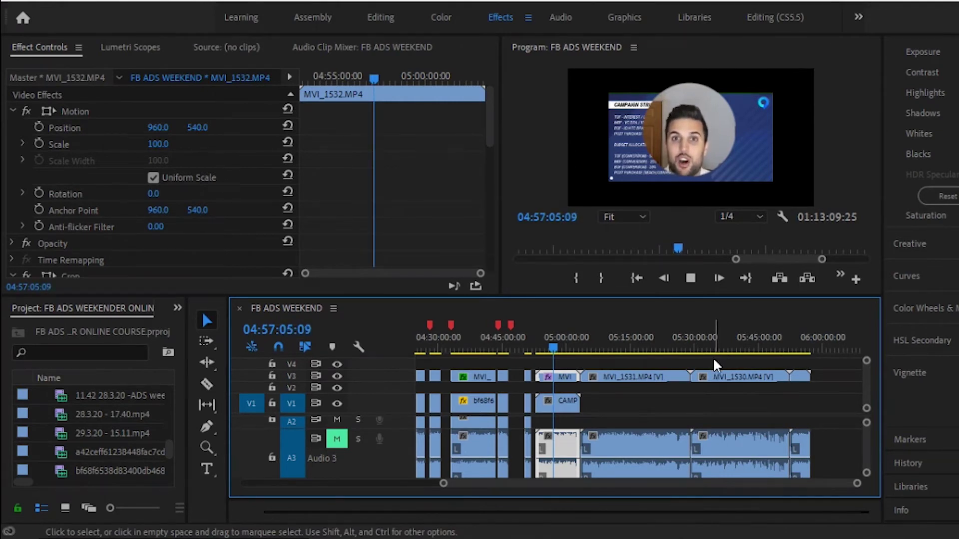
key("space")
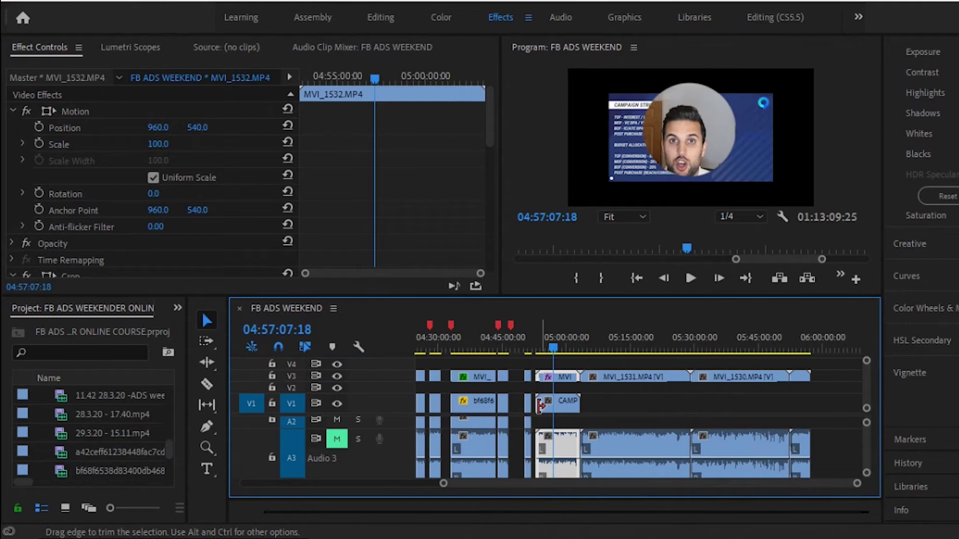
key("z")
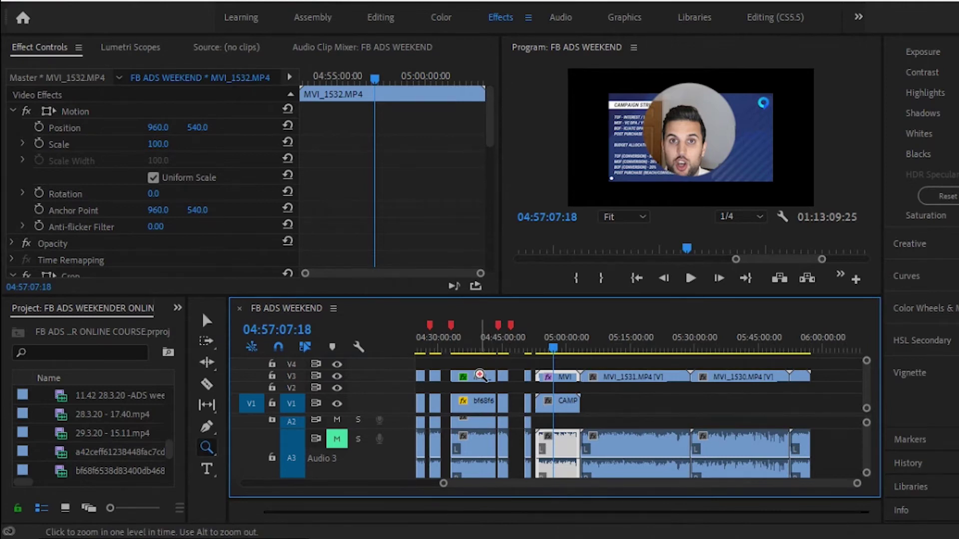
key("v")
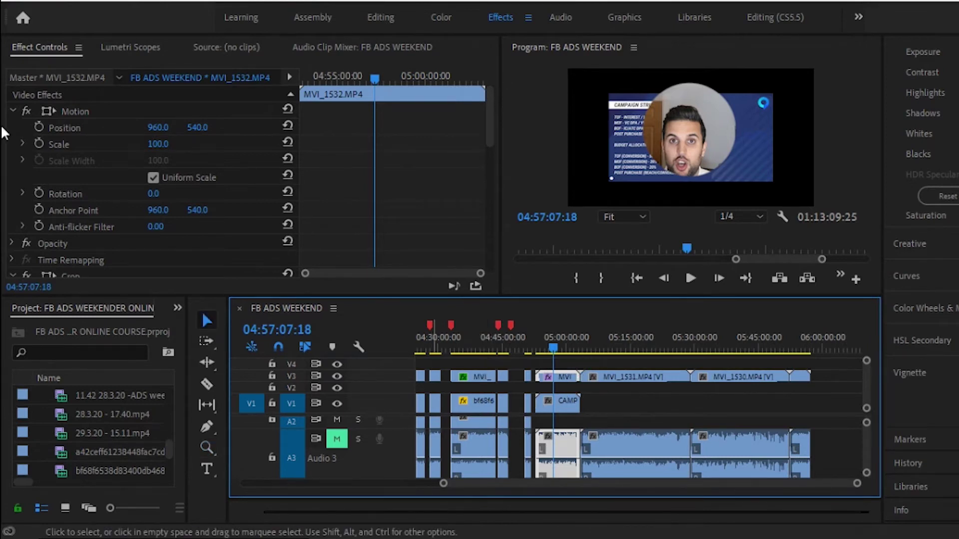
Move the Crop effect's circular mask on MVI_1532.MP4 slightly down to frame the presenter's face, and collapse the Crop settings.
scroll(110, 216, "down", 2)
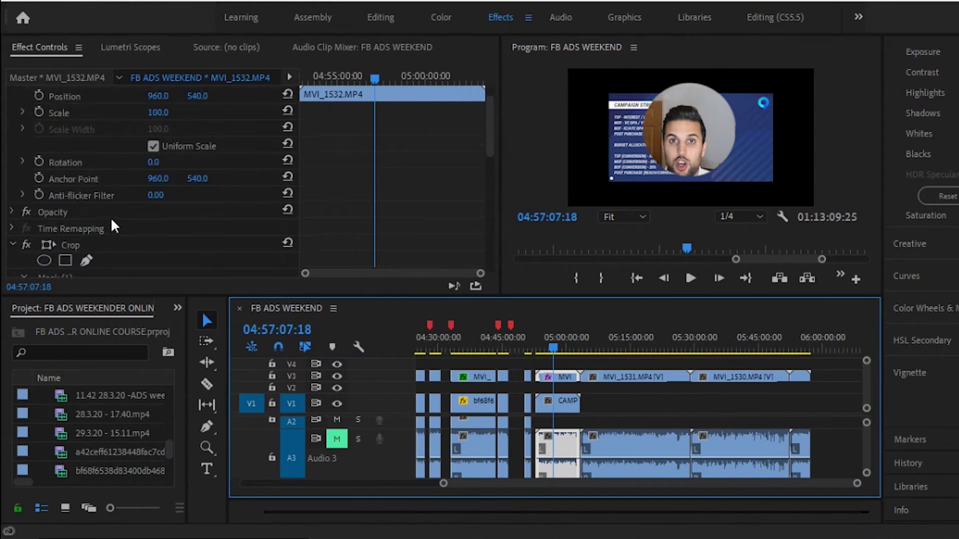
left_click(65, 244)
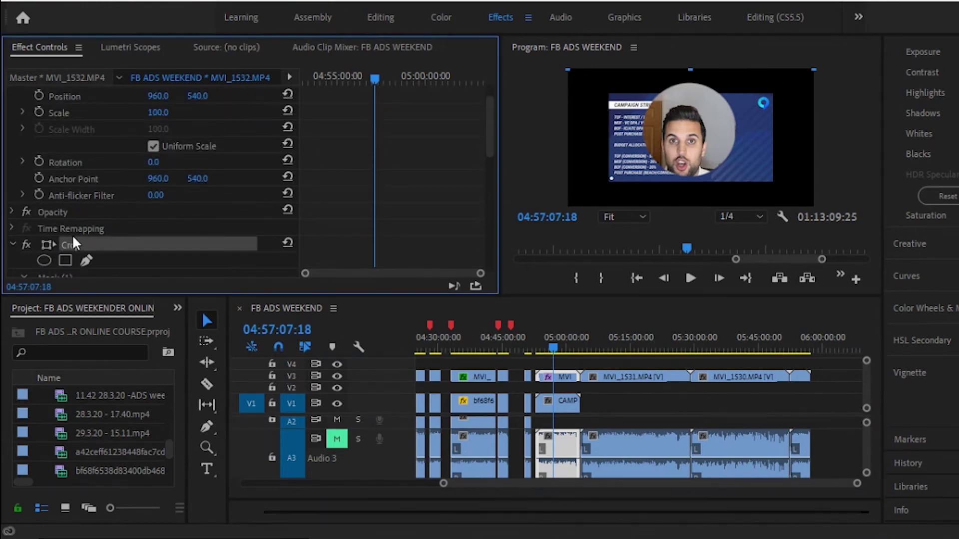
scroll(122, 199, "down", 2)
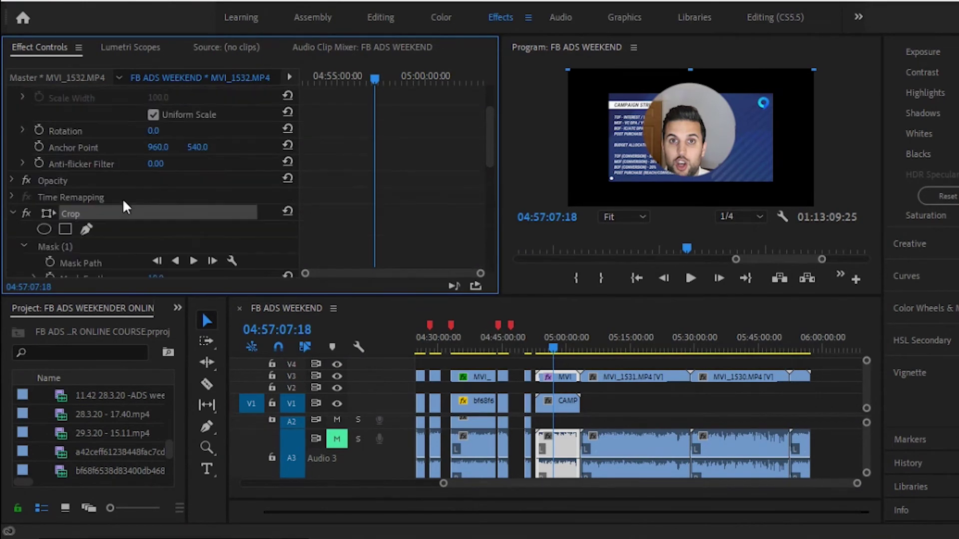
scroll(73, 230, "down", 2)
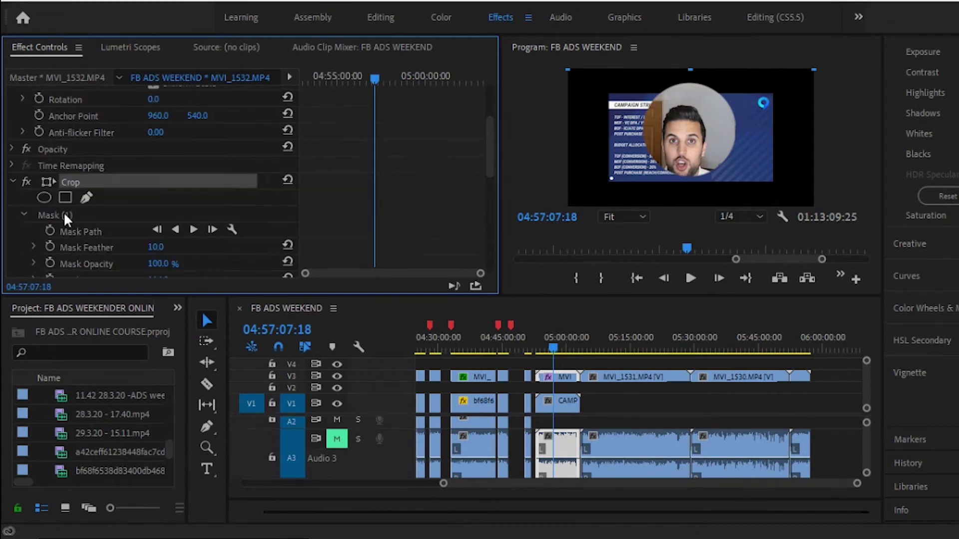
left_click(64, 213)
mouse_move(680, 132)
left_mouse_down()
mouse_move(680, 108)
mouse_move(660, 133)
mouse_move(678, 142)
left_mouse_up()
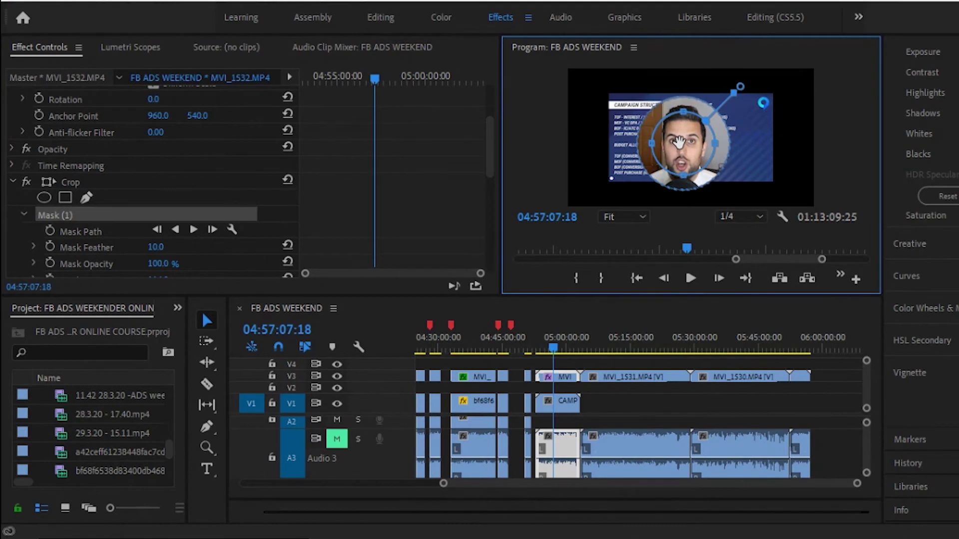
left_click(126, 182)
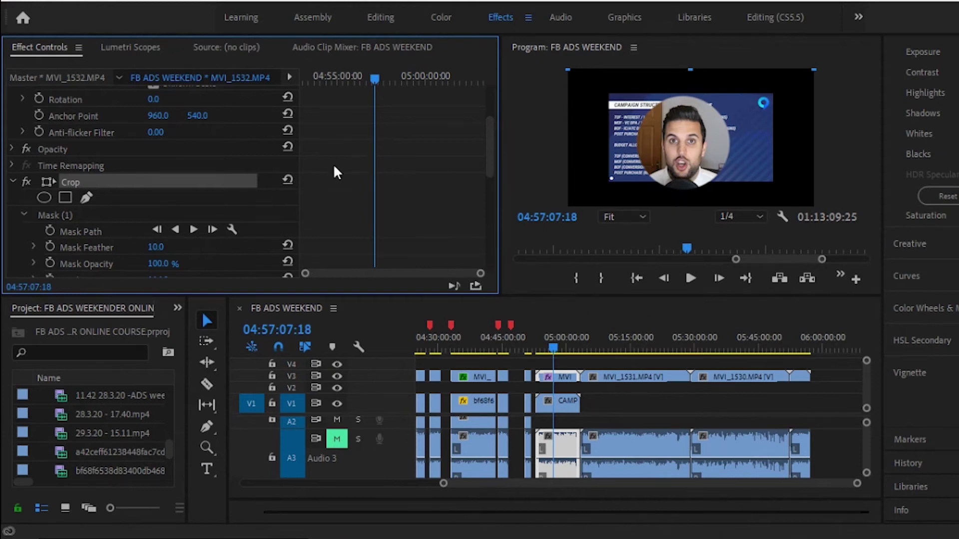
left_click(13, 181)
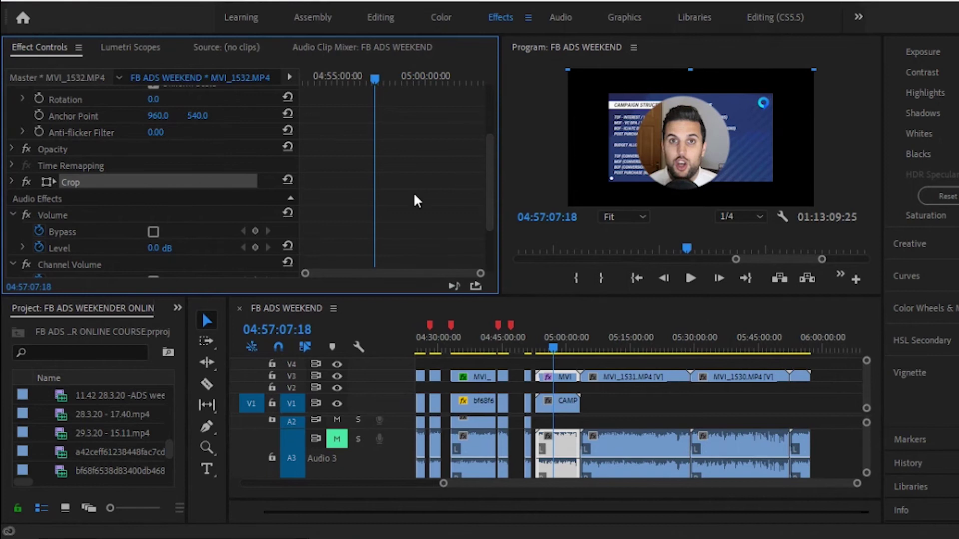
left_click(696, 112)
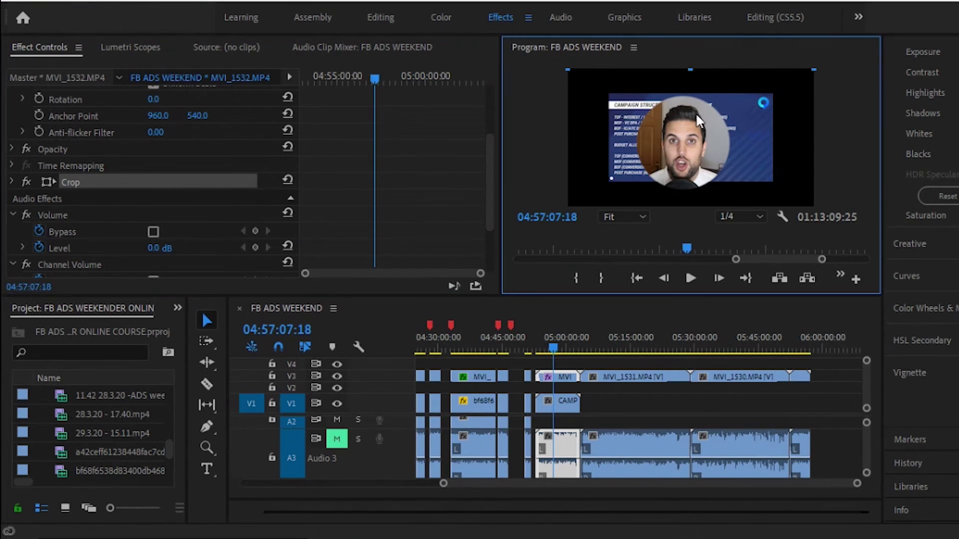
Copy the Motion settings from MVI_1528.MP4 onto MVI_1532.MP4, giving it position 1759.5, 196.5 and scale 41.3.
left_click(471, 368)
left_click(477, 373)
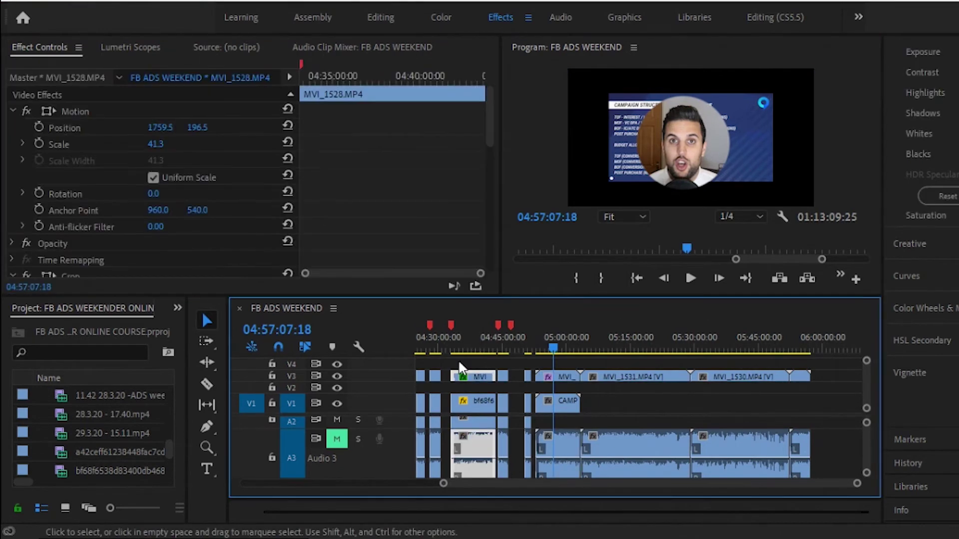
left_click(74, 112)
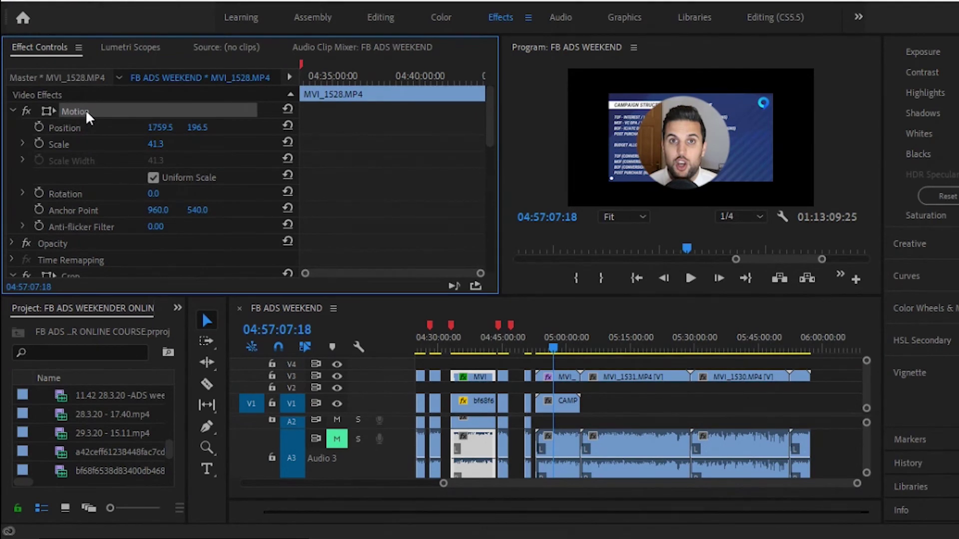
left_click(557, 375)
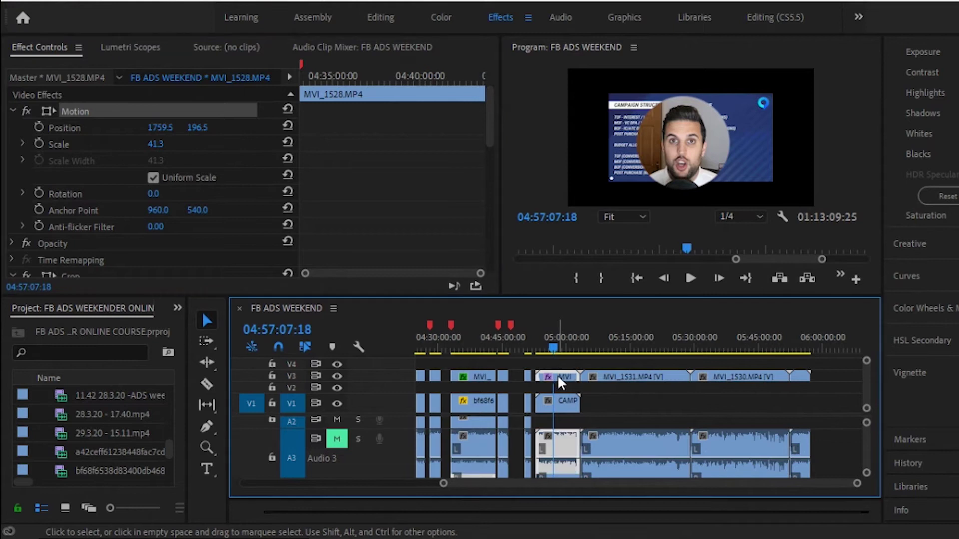
key("ctrl+v")
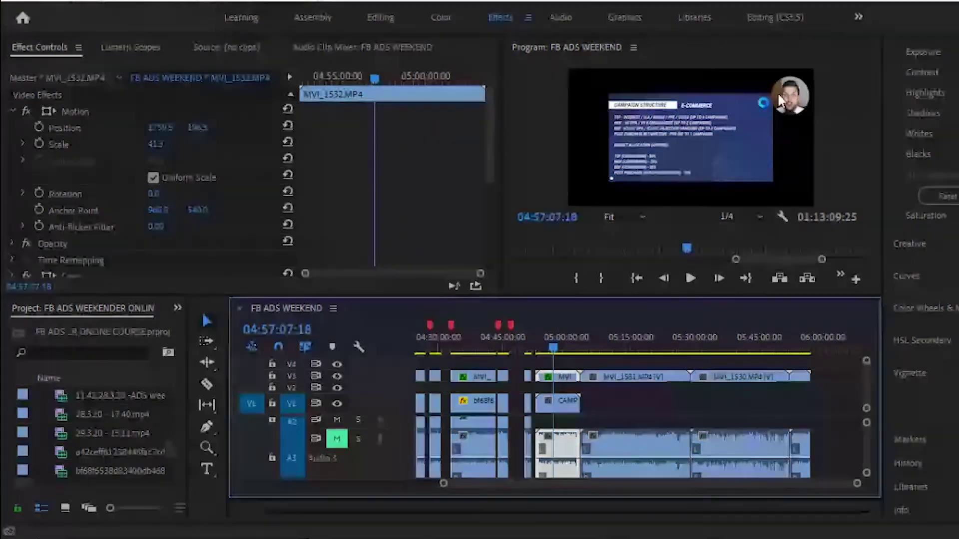
Copy the Motion settings of the bf68f6 slide clip onto the CAMPAIGN STRUCTURE clip on V1, giving position 984, 534 and scale 157.
left_click(483, 407)
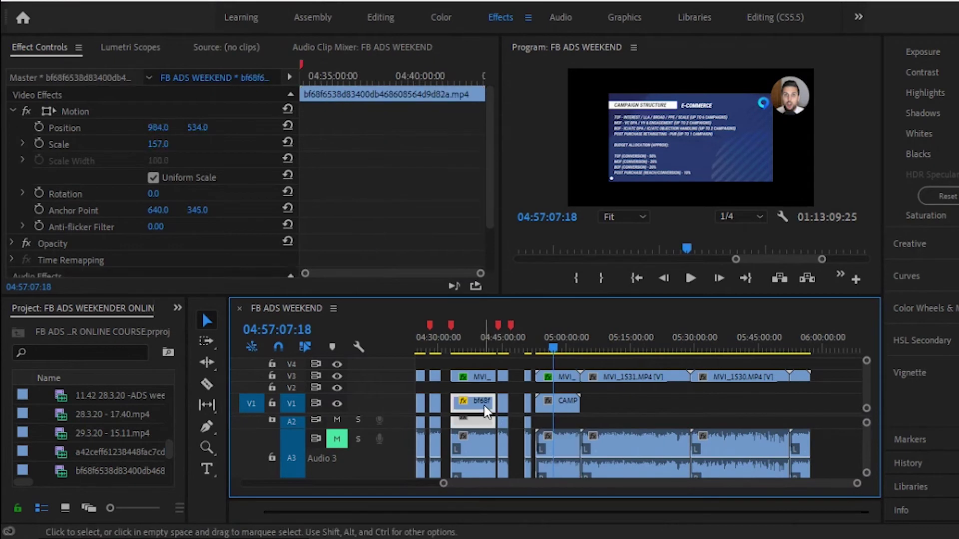
left_click(83, 111)
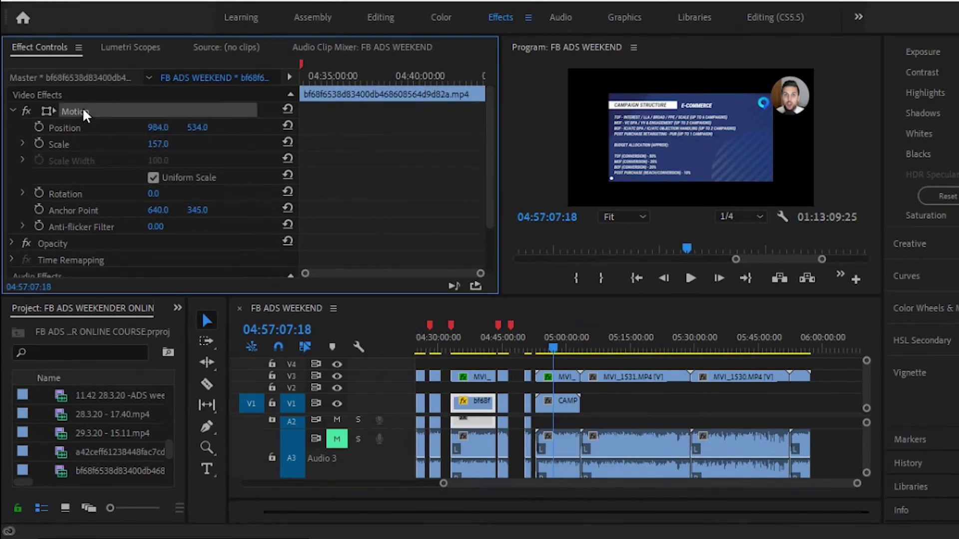
left_click(561, 405)
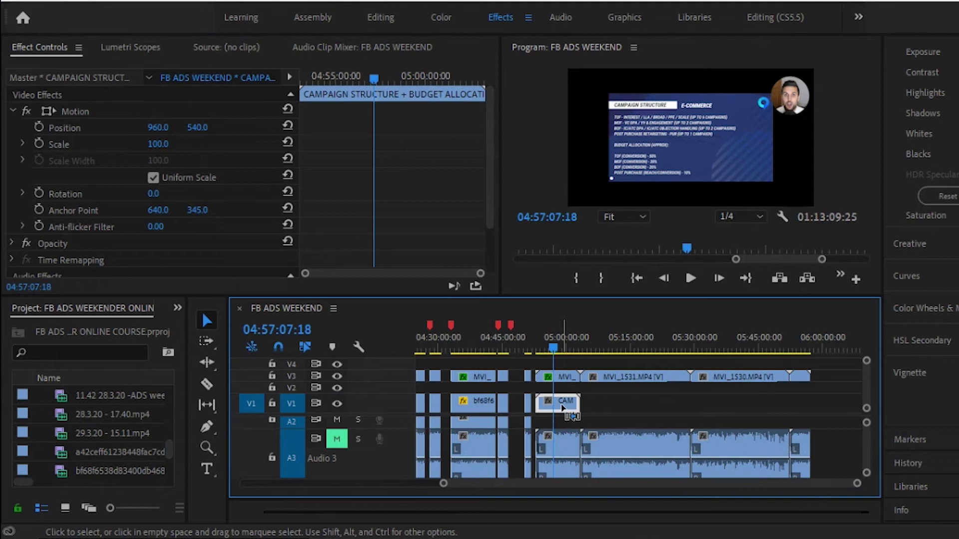
key("ctrl+v")
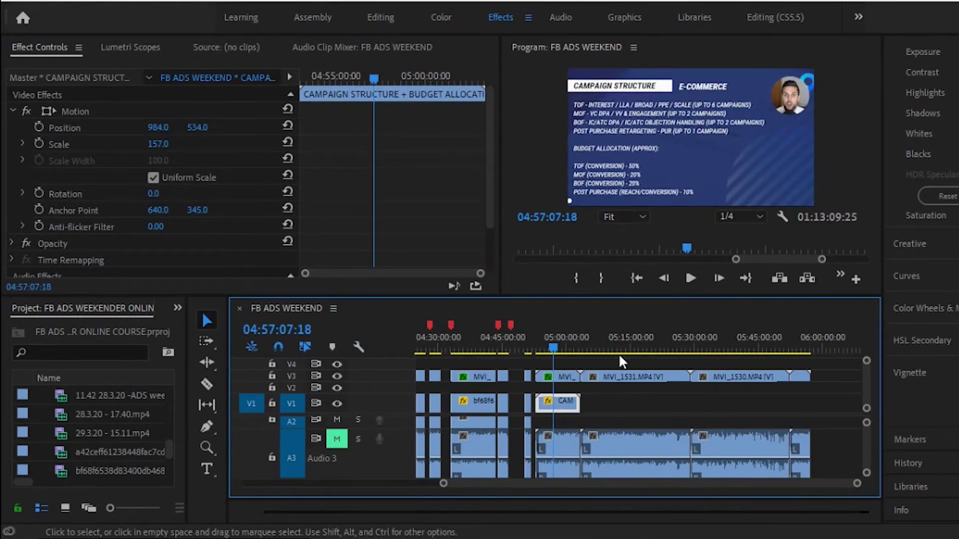
left_click(466, 340)
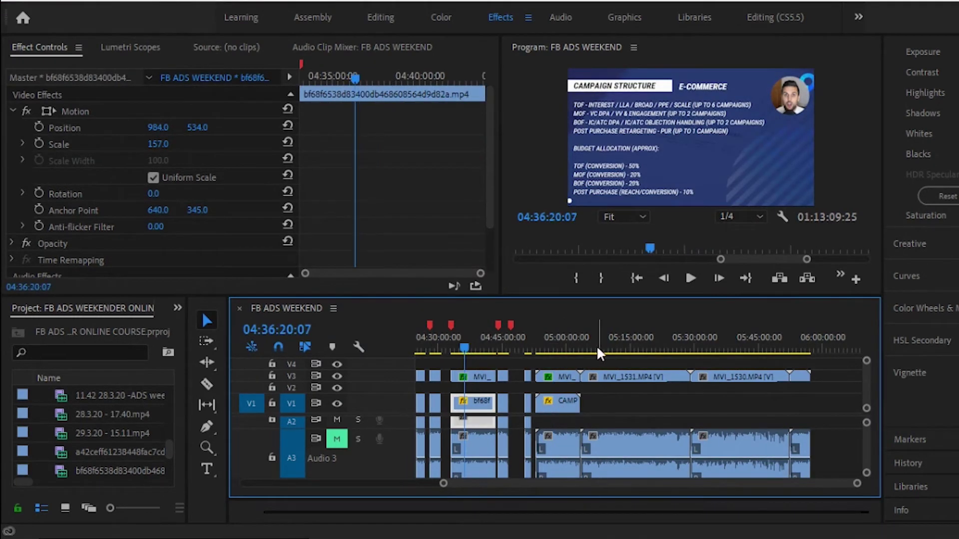
left_click(555, 344)
Enlarge the timeline and compare the A3 and A4 waveforms of the CAMPAIGN STRUCTURE section closely around 05:02:55.
key("z")
left_click_drag(595, 362, 532, 448)
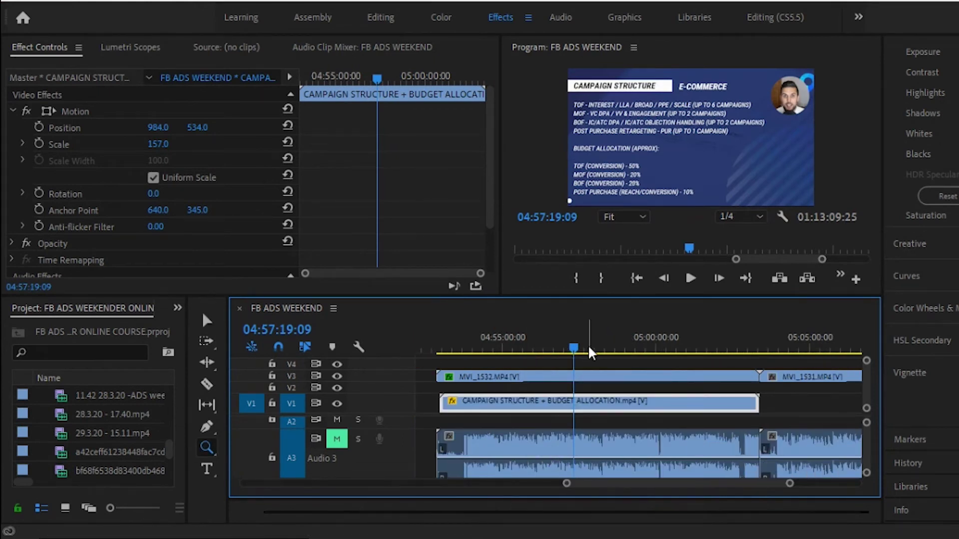
left_click_drag(581, 288, 580, 150)
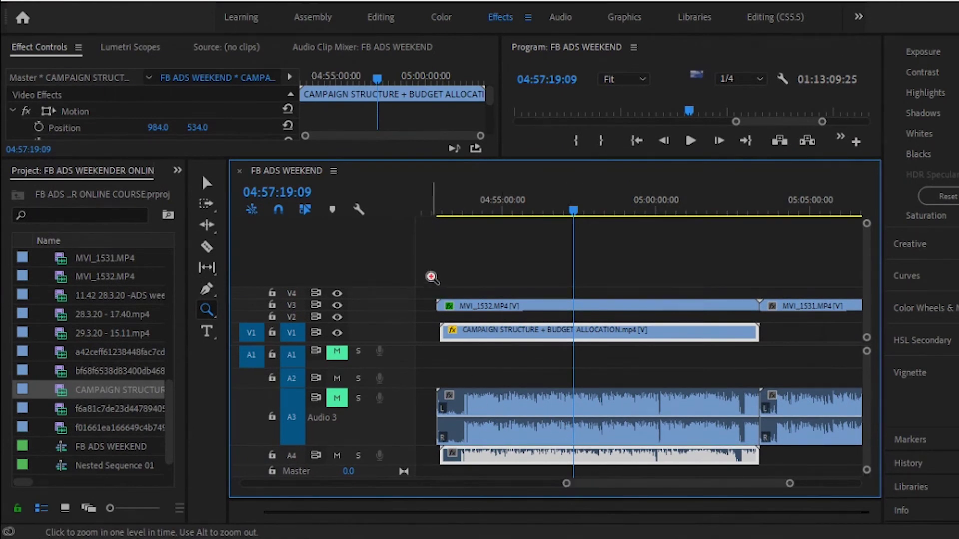
left_click_drag(430, 273, 782, 467)
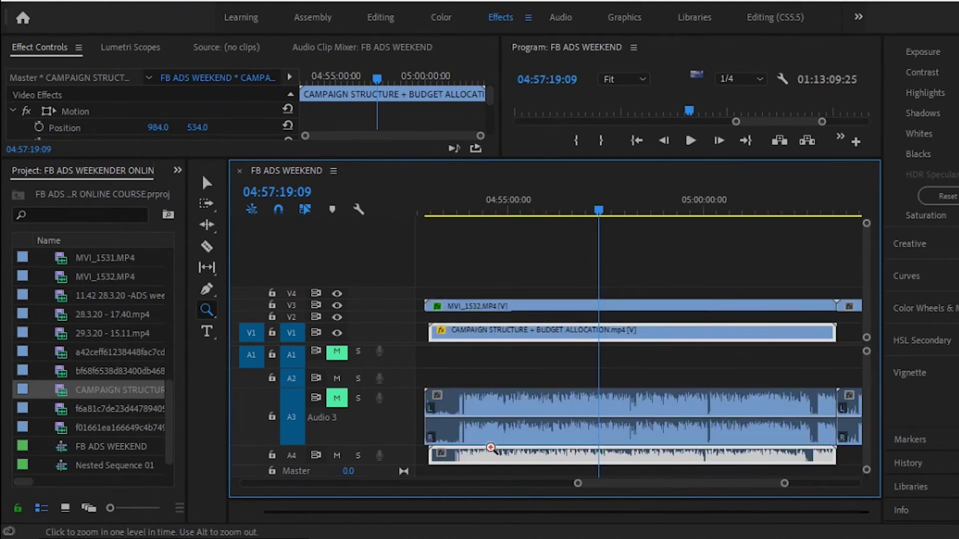
left_click_drag(848, 375, 784, 472)
left_click_drag(587, 388, 744, 455)
key("v")
key("z")
left_click_drag(692, 376, 759, 468)
left_click_drag(543, 370, 696, 460)
Save the project and move the CAMPAIGN STRUCTURE clip's audio from track A4 to A2.
key("v")
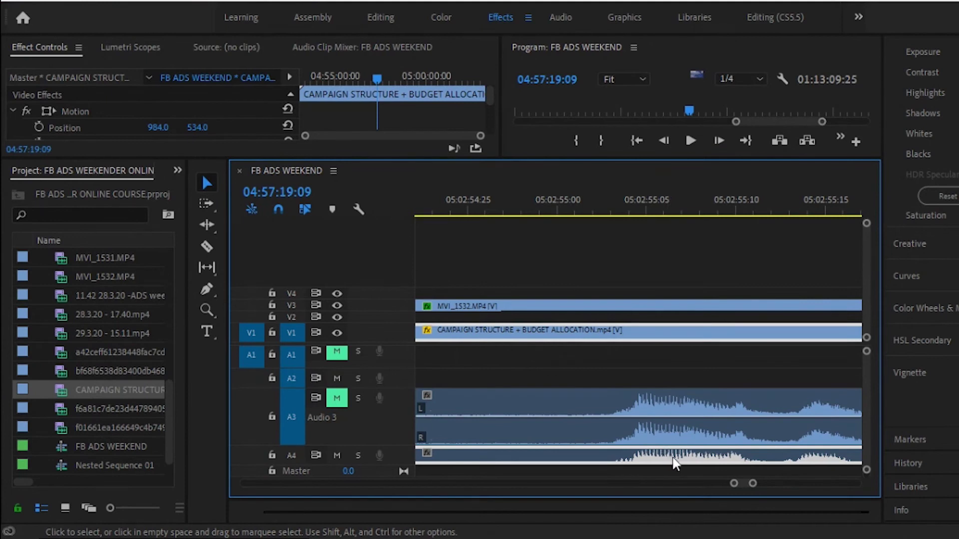
key("ctrl+s")
left_click_drag(634, 459, 634, 380)
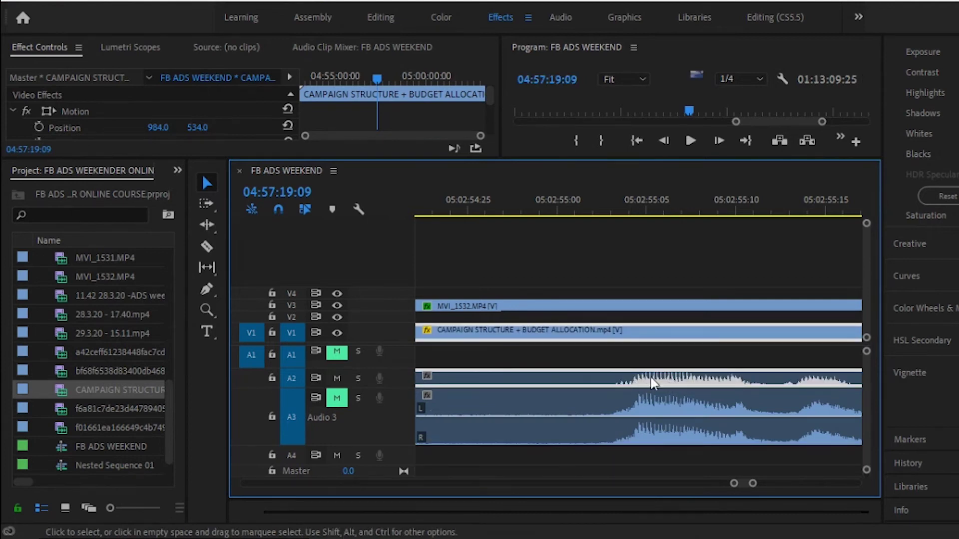
left_click_drag(752, 484, 829, 488)
left_click_drag(657, 485, 460, 490)
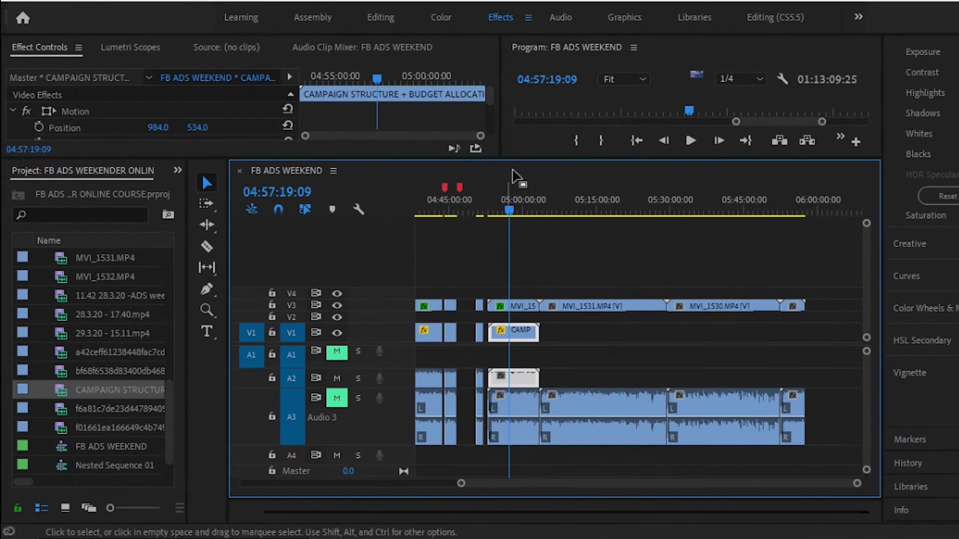
Enlarge the program preview and briefly play the CAMPAIGN STRUCTURE section from about 04:53:51 and again from about 04:55:31.
left_click_drag(574, 158, 571, 348)
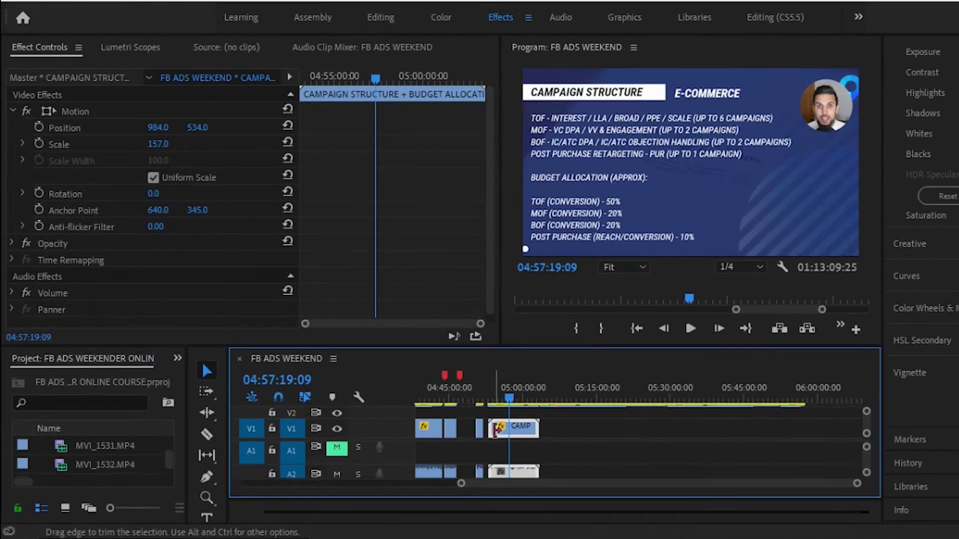
left_click(513, 406)
left_click_drag(513, 406, 497, 410)
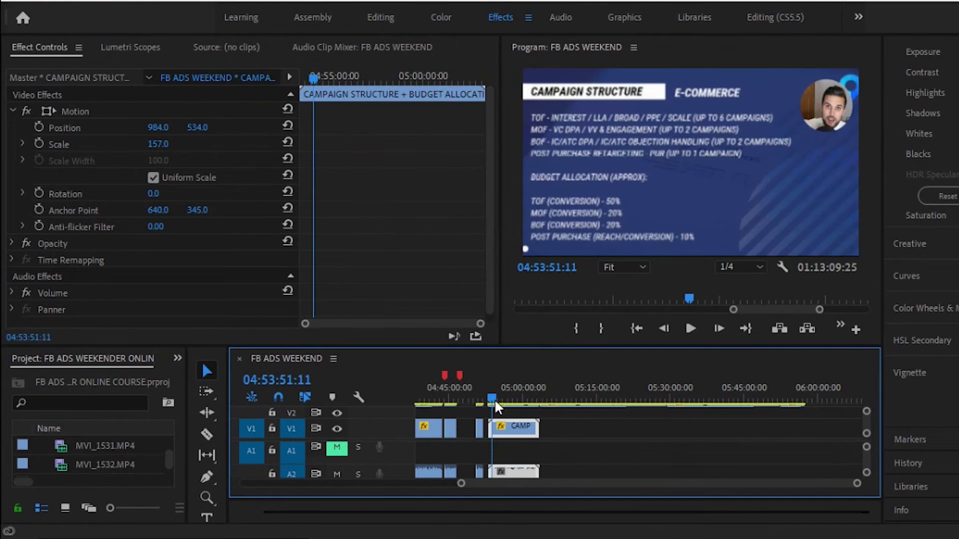
key("space")
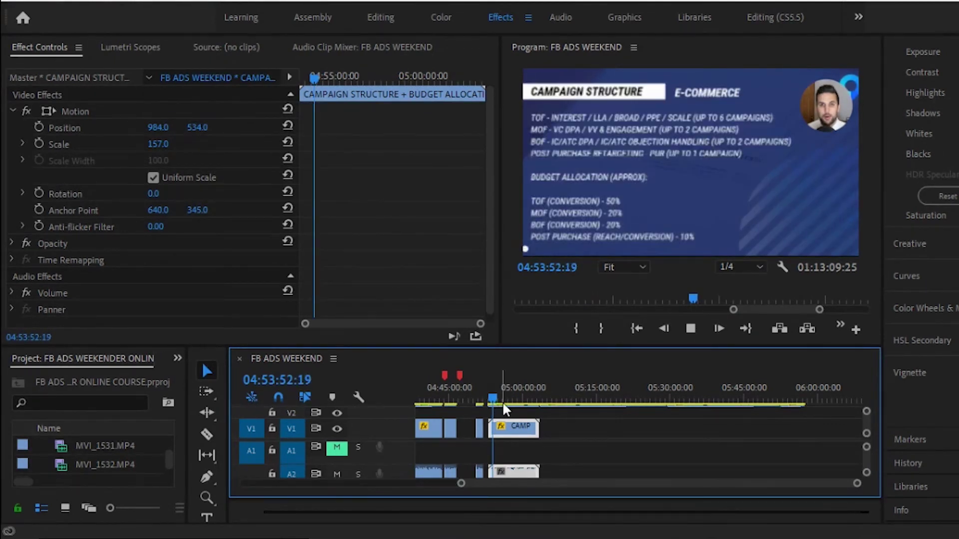
left_click(500, 406)
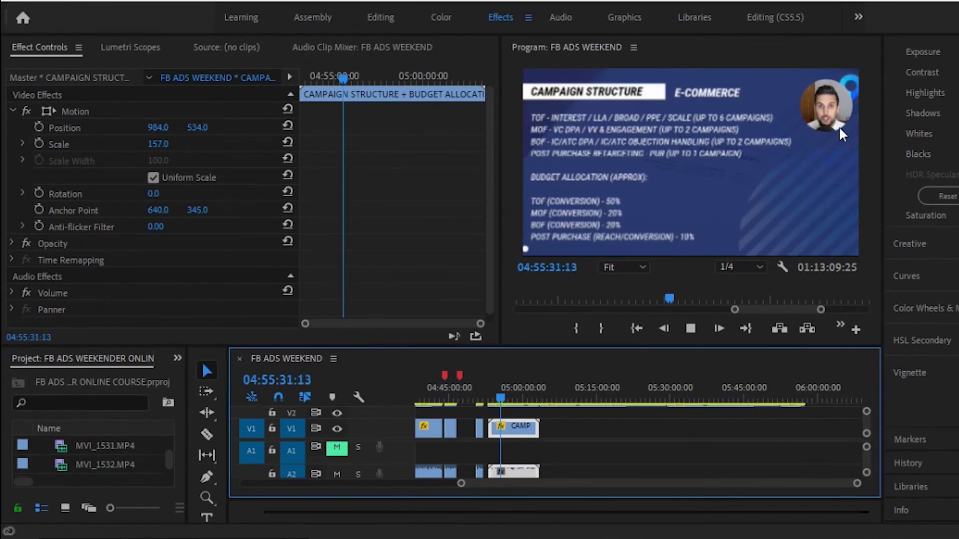
key("space")
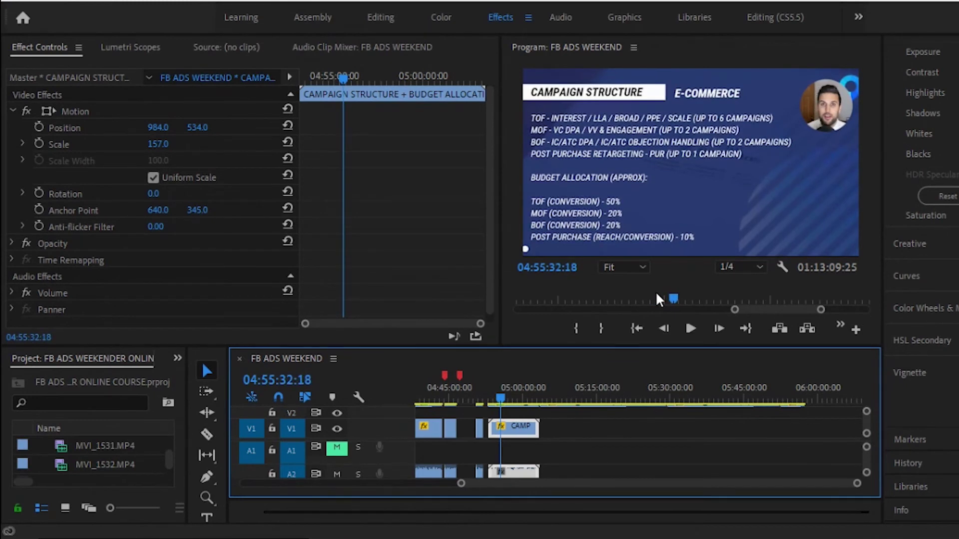
Preview the sequence around 05:34:39, and switch to File Explorer to check the sizes and lengths of the videos in the RAW folder.
left_click_drag(505, 389, 691, 428)
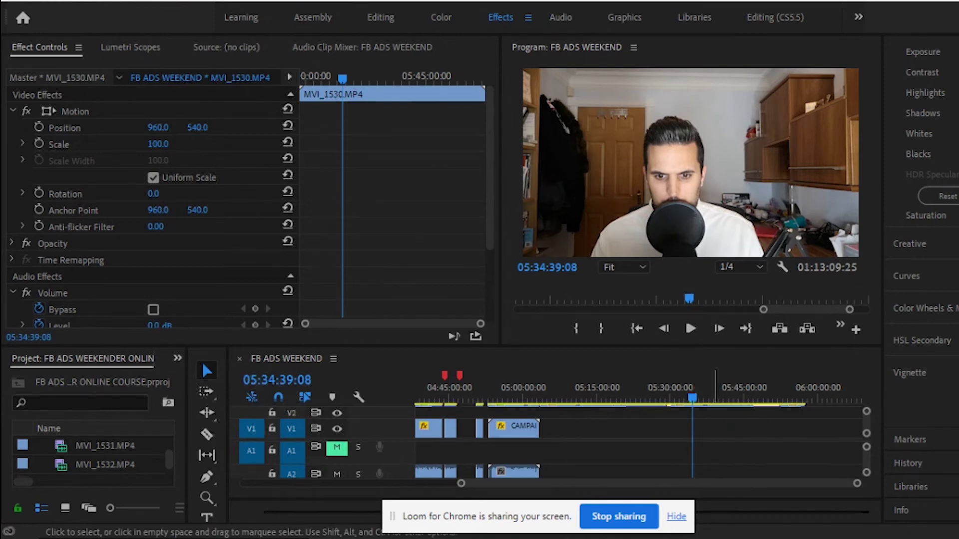
key("alt+Tab")
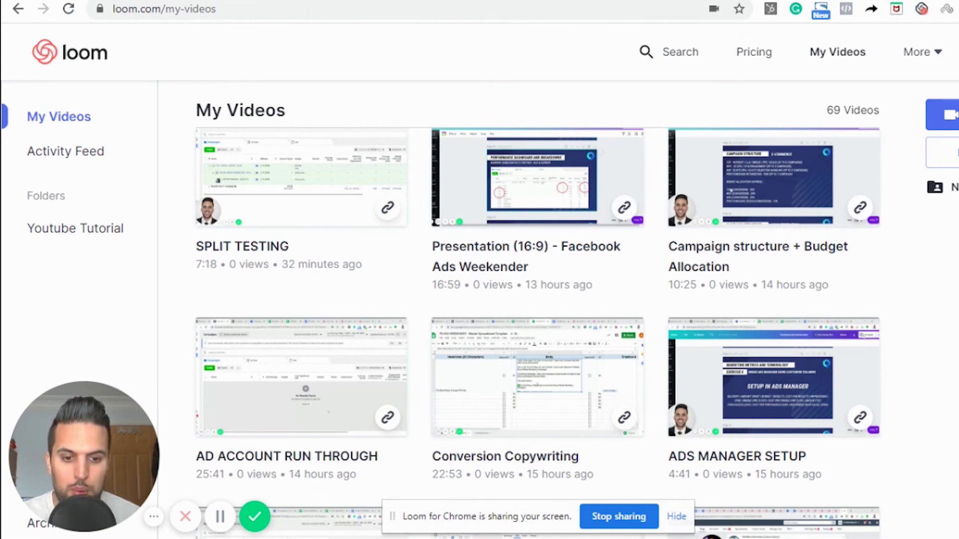
mouse_move(677, 538)
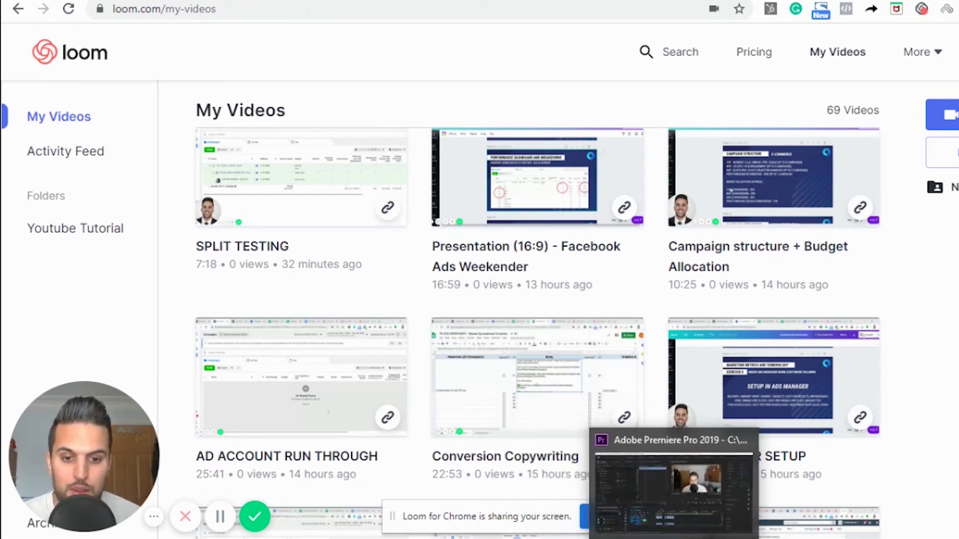
left_click(600, 538)
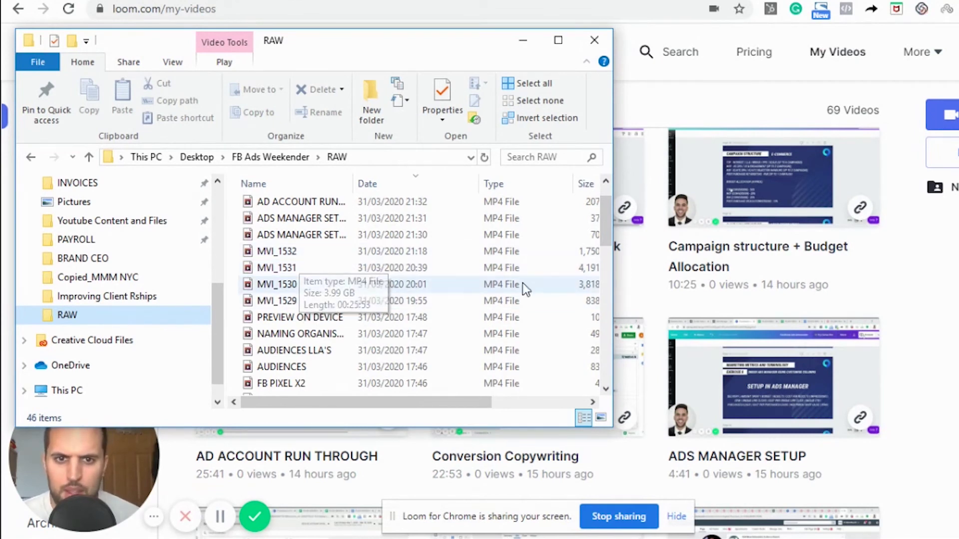
left_click_drag(615, 298, 682, 298)
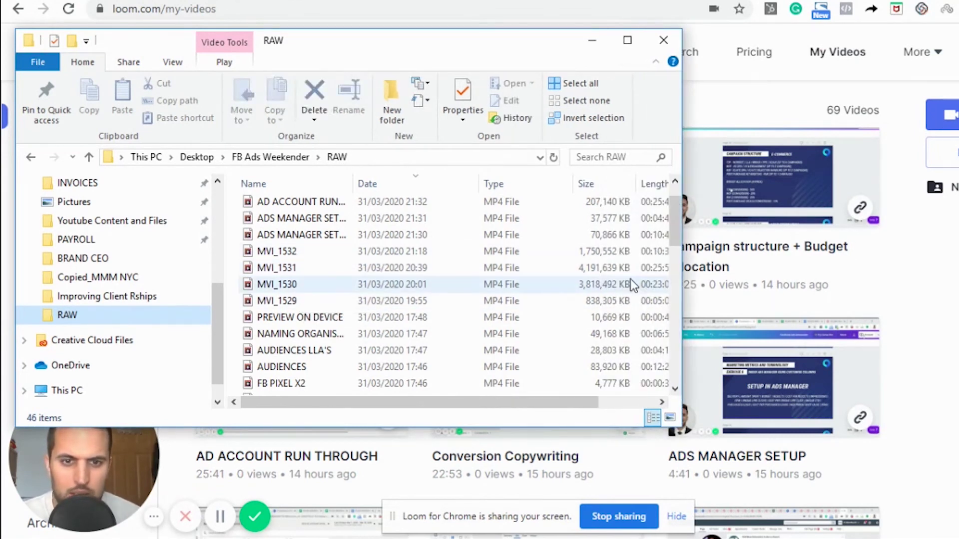
left_click(594, 43)
key("alt+Tab")
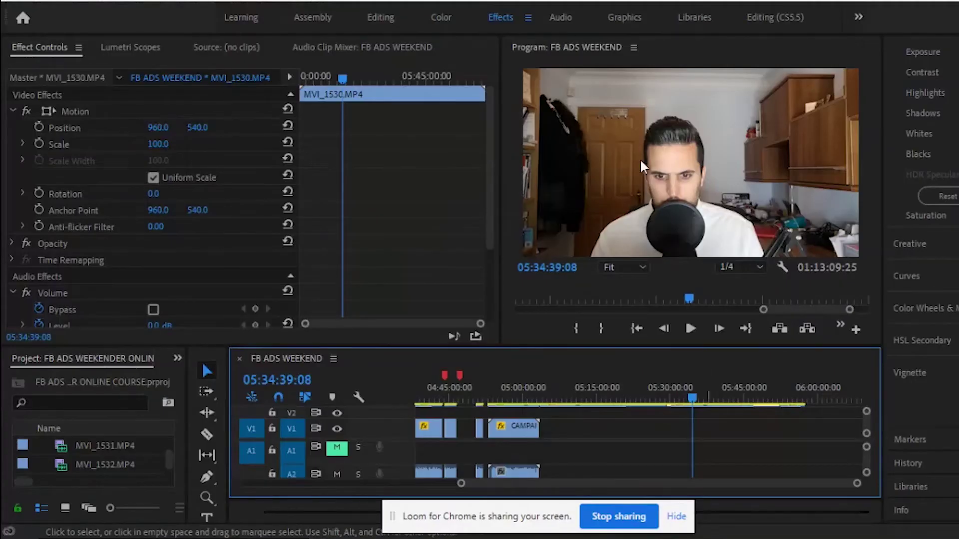
Return to the bf68f6 slide clip around 04:42:33 and show the whole FB ADS WEEKEND sequence in the timeline.
left_click(480, 397)
left_click_drag(481, 397, 431, 397)
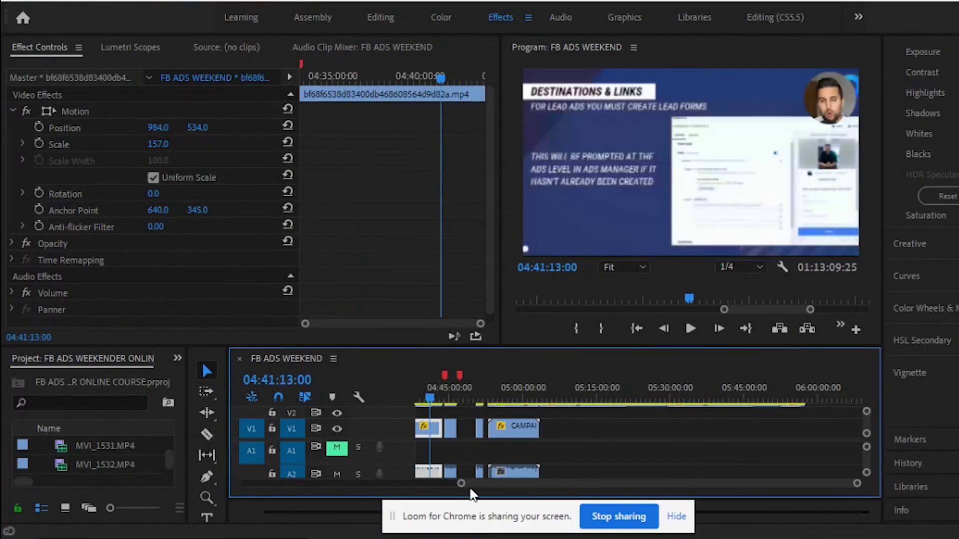
left_click_drag(461, 483, 195, 517)
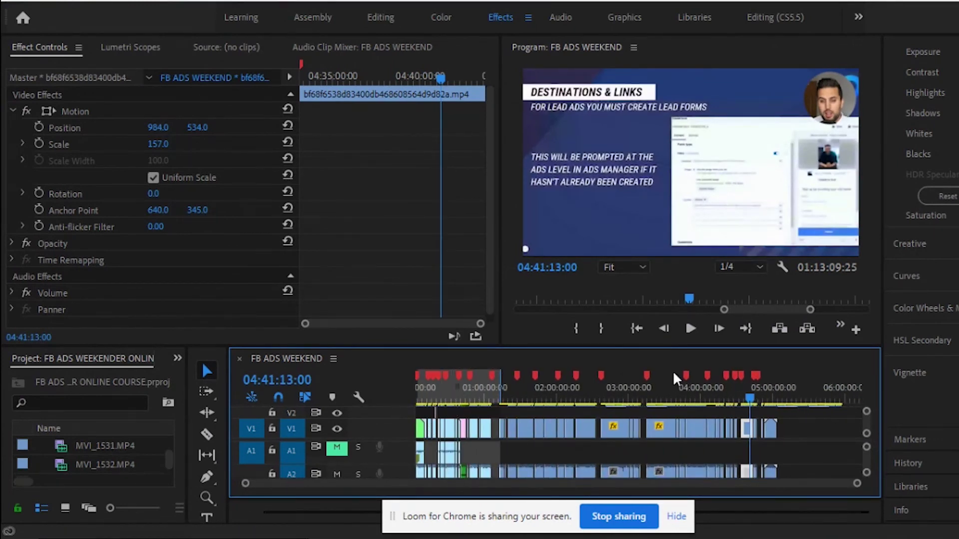
left_click_drag(749, 402, 752, 401)
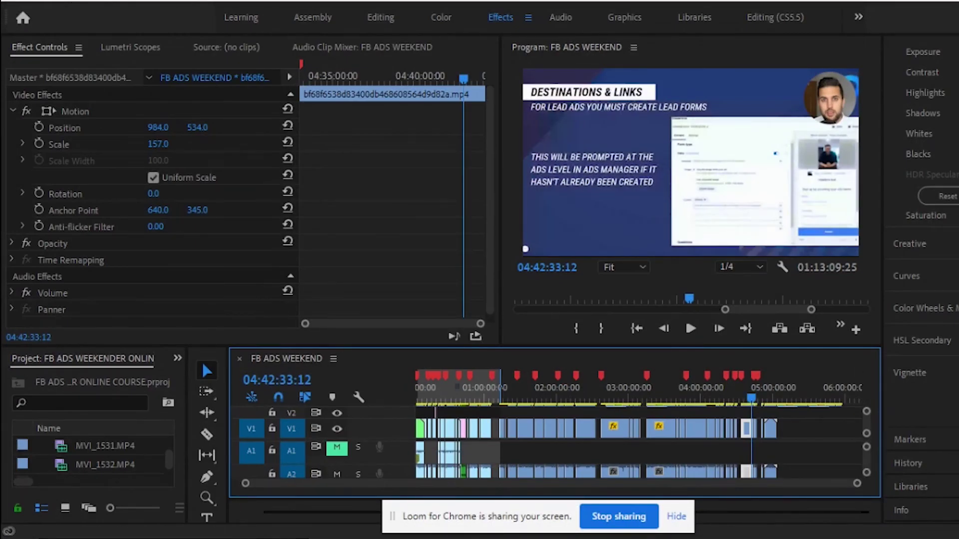
Switch to File Explorer and look over the newest MP4 files in the RAW folder.
key("alt+Tab")
scroll(297, 218, "up", 1)
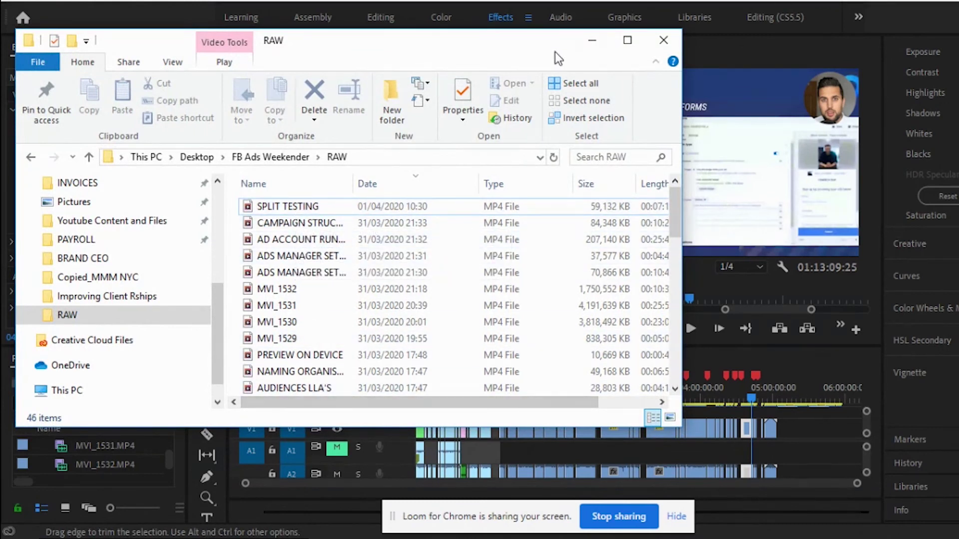
left_click(592, 40)
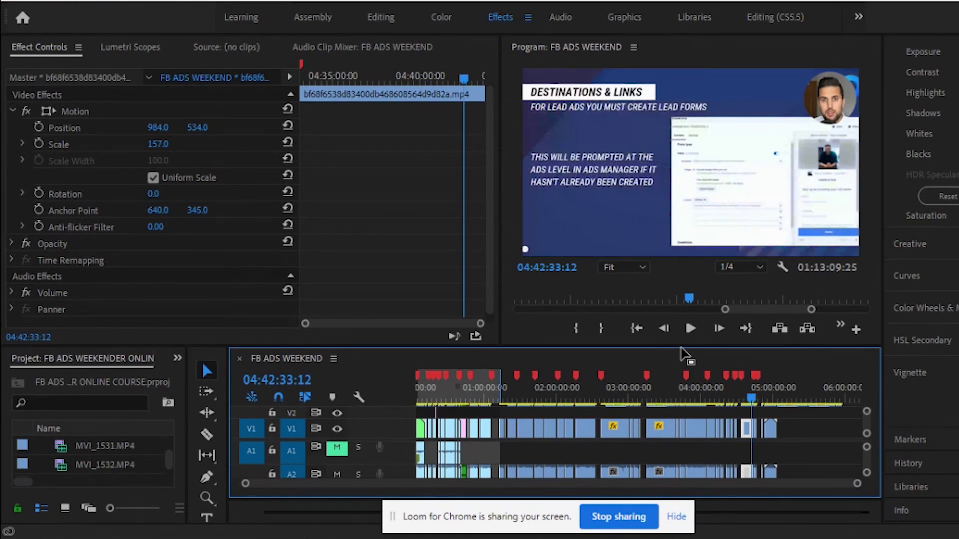
Enlarge the timeline to show the tracks from V4 to A3 and preview the sequence back to 04:24:55:14.
left_click_drag(681, 346, 694, 236)
left_click(756, 295)
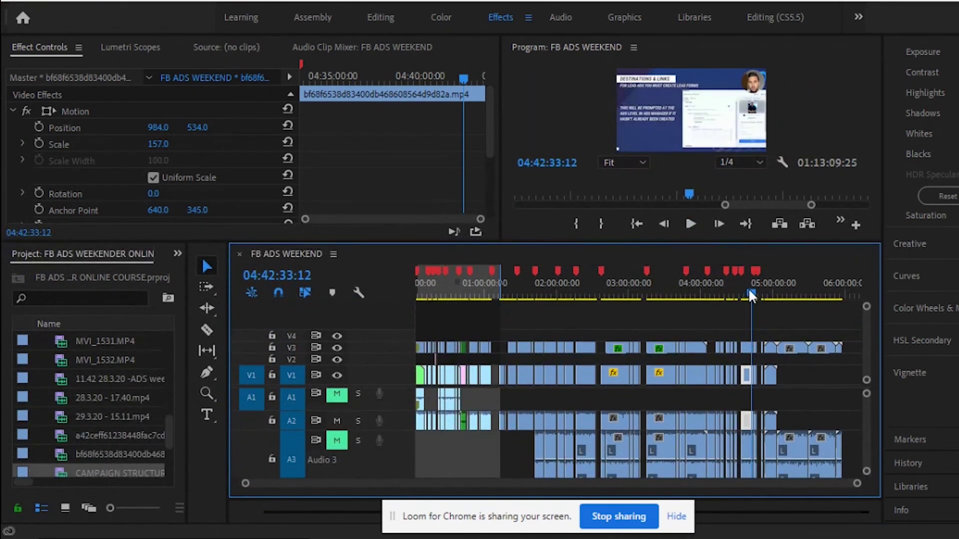
left_click_drag(757, 296, 731, 299)
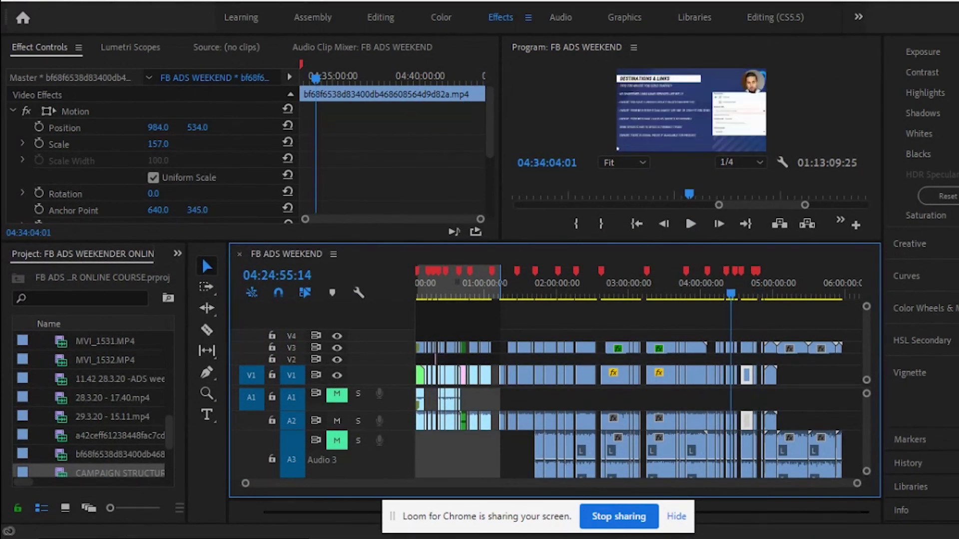
key("alt+Tab")
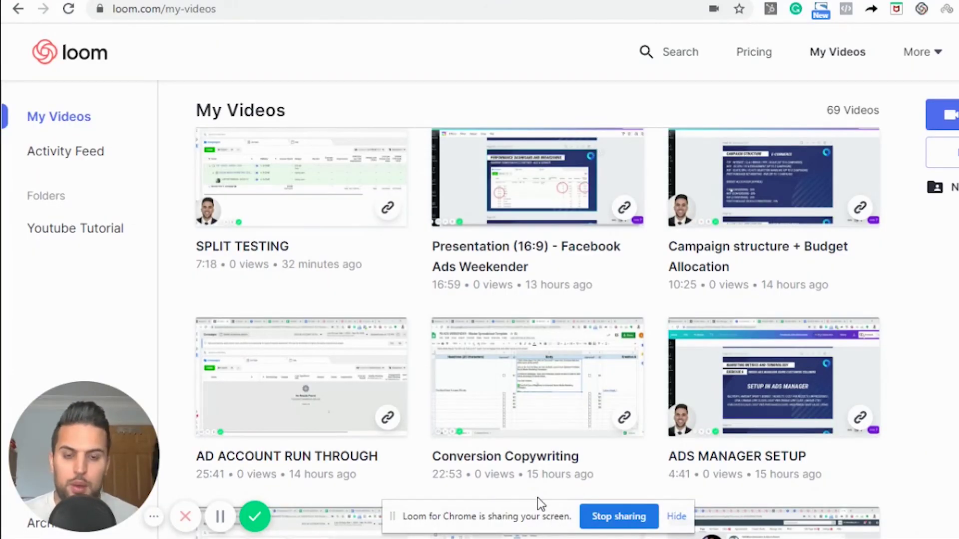
left_click_drag(123, 415, 572, 62)
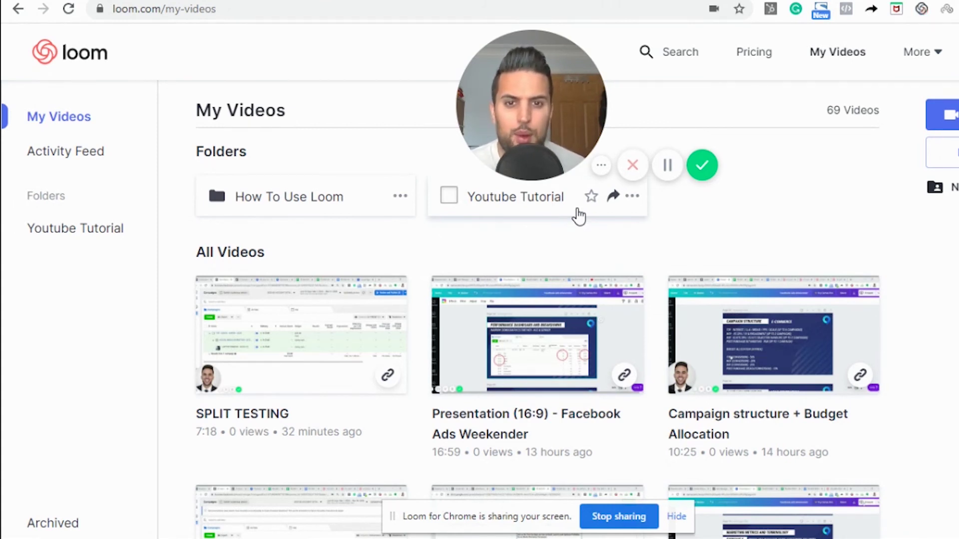
left_click(548, 163)
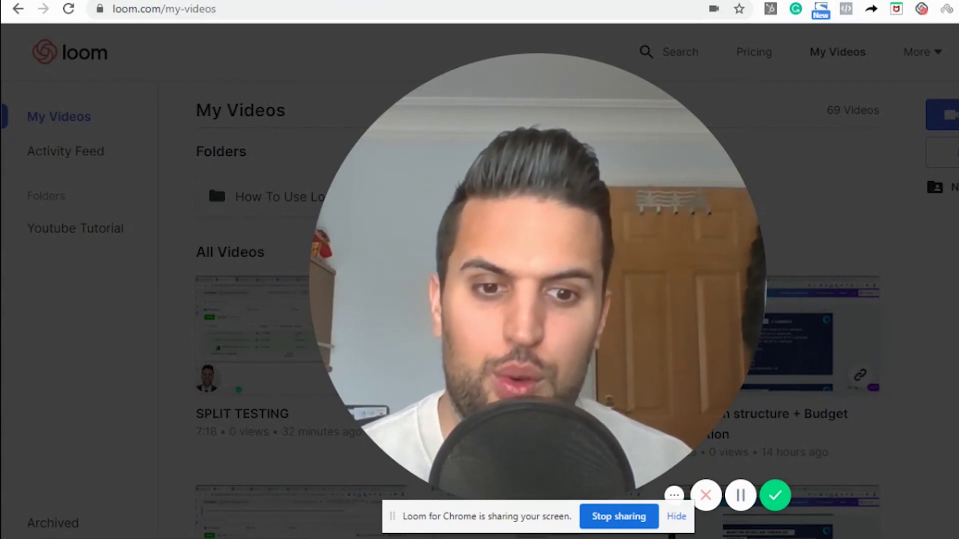
key("alt+Tab")
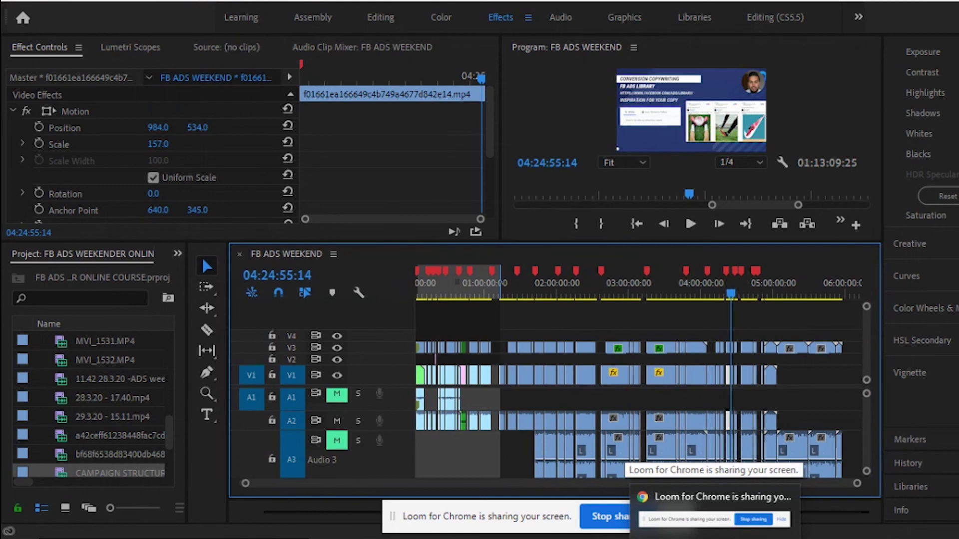
left_click(675, 538)
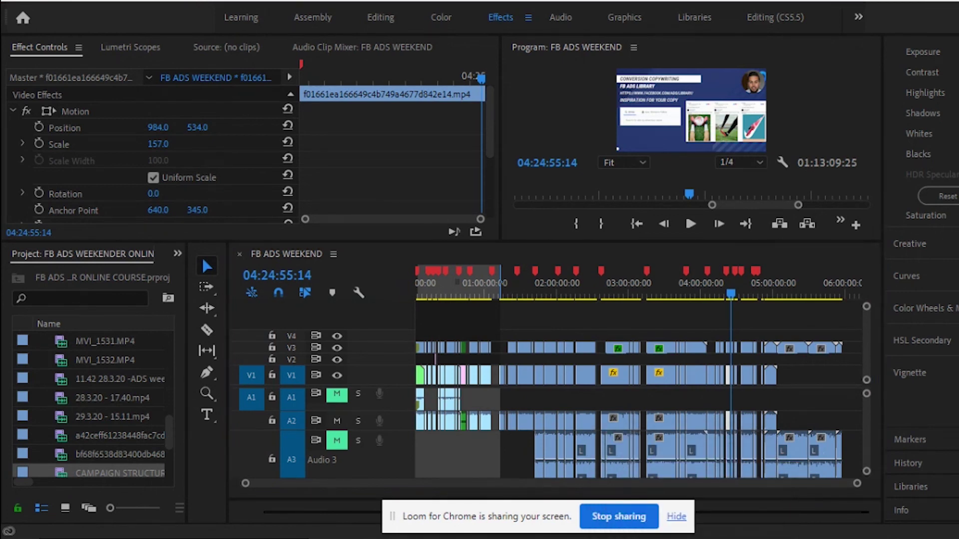
left_click(672, 538)
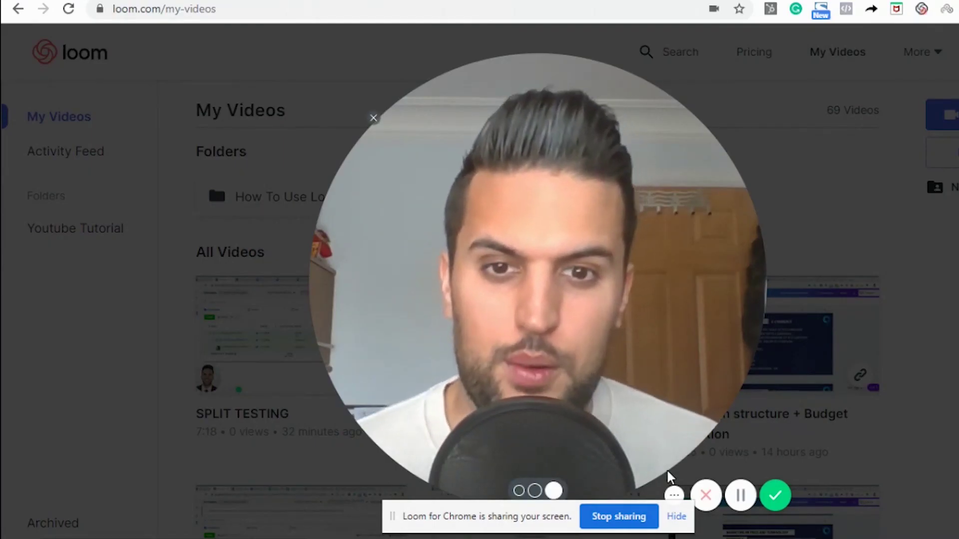